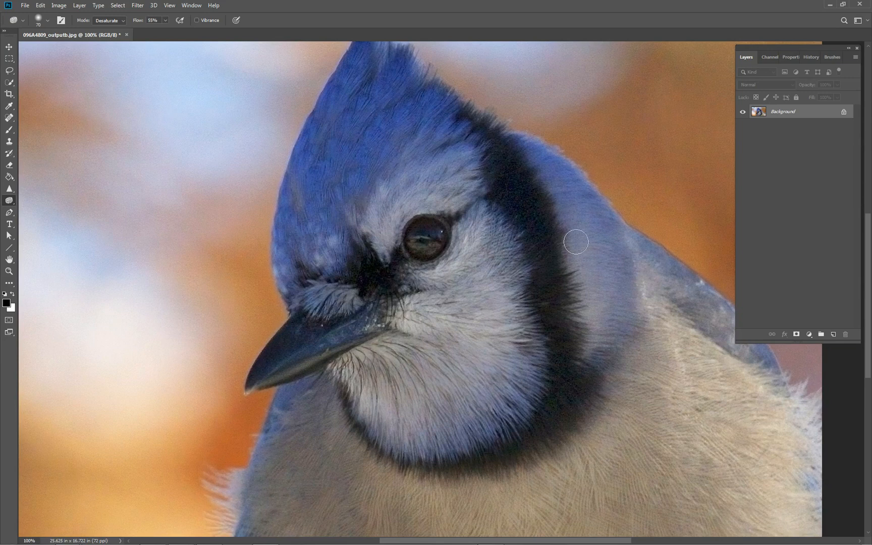
- Duplicate the Background layer and name the copy "Smooth"
drag(586, 202, 584, 253)
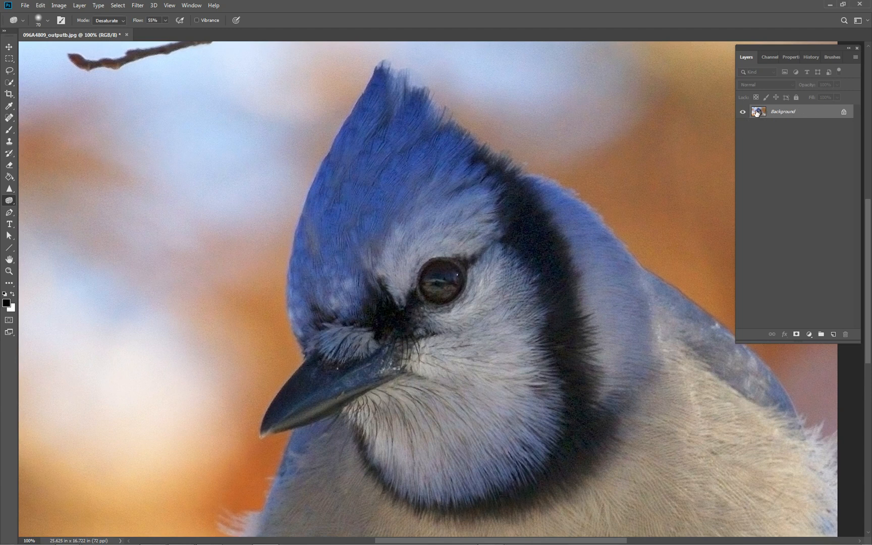
drag(757, 112, 834, 334)
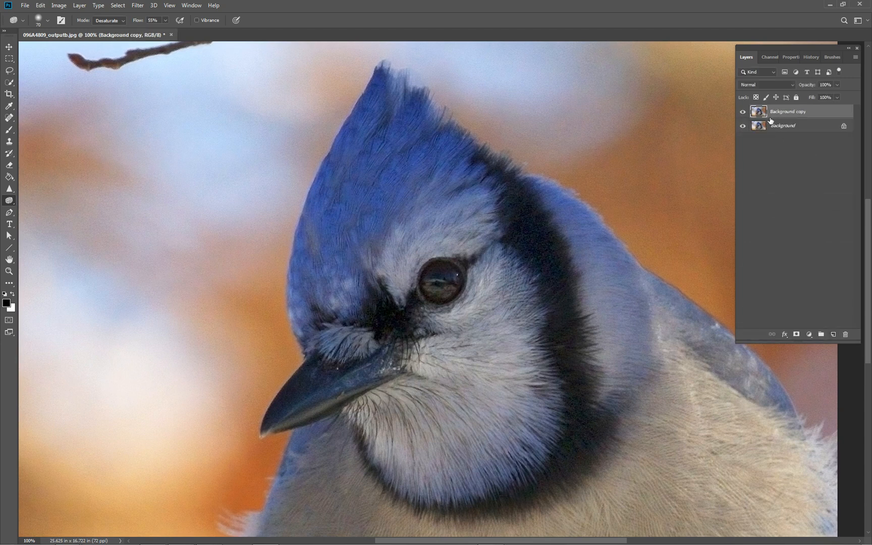
double_click(780, 112)
text(Smooth)
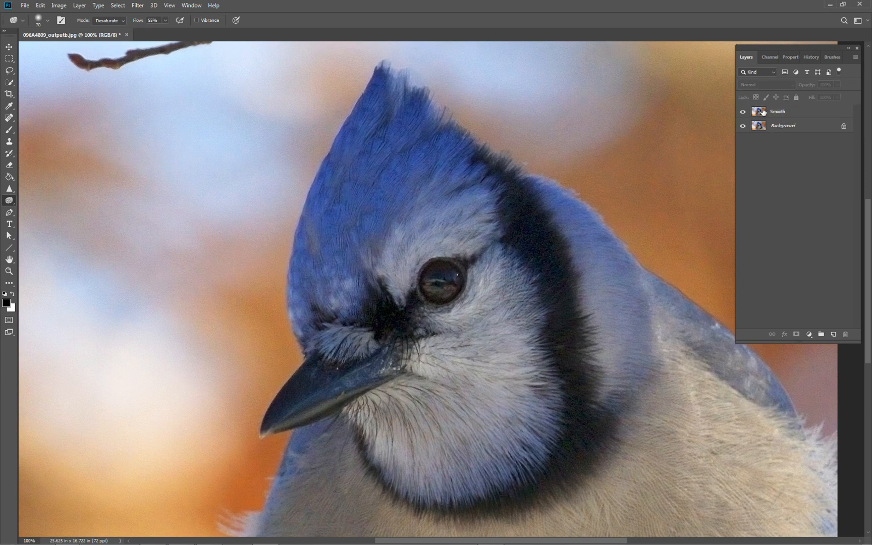
key(Return)
- Denoise the Smooth layer with Topaz DeNoise 6 at an overall strength of 0.13, checking the crest and eye area in the preview
click(137, 5)
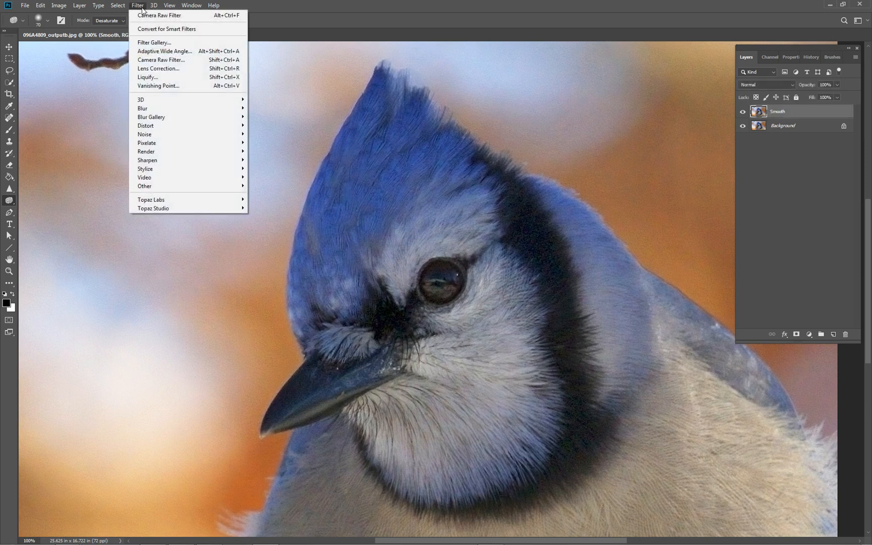
mouse_move(142, 202)
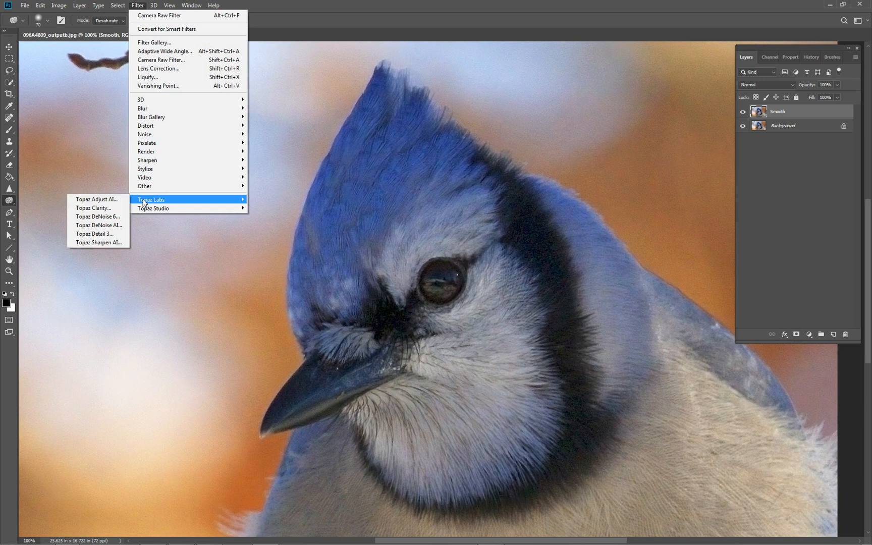
click(105, 217)
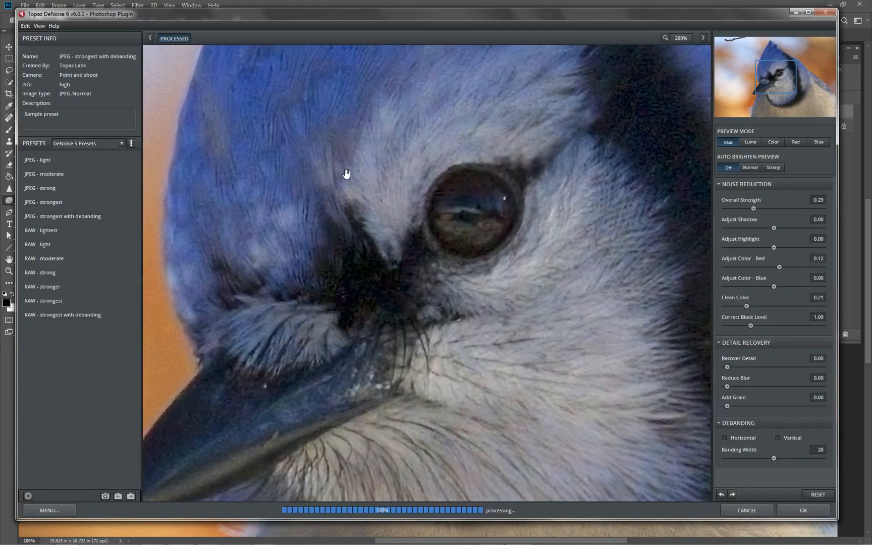
drag(482, 128, 520, 376)
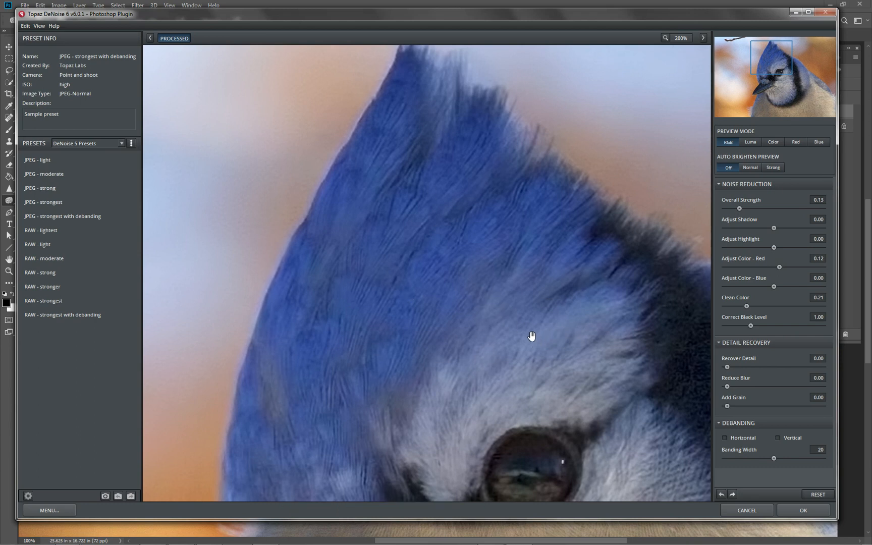
drag(553, 341, 432, 210)
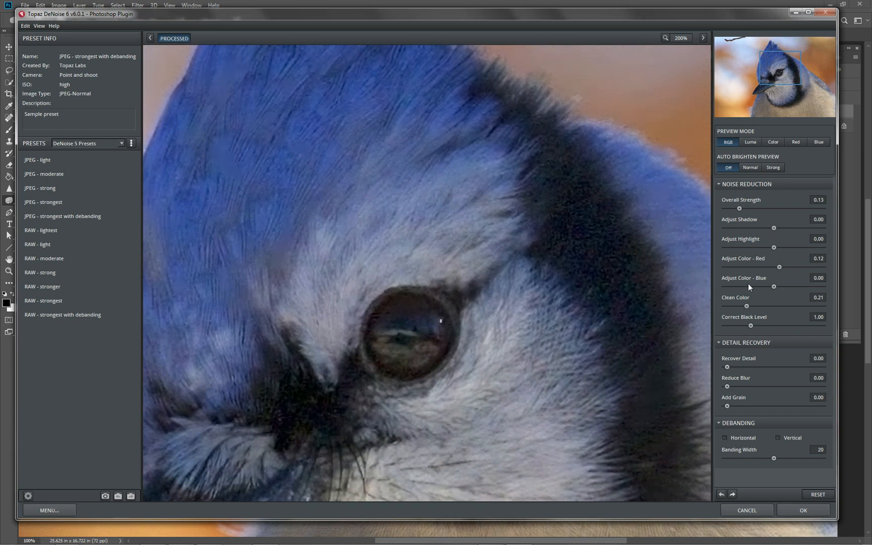
click(811, 514)
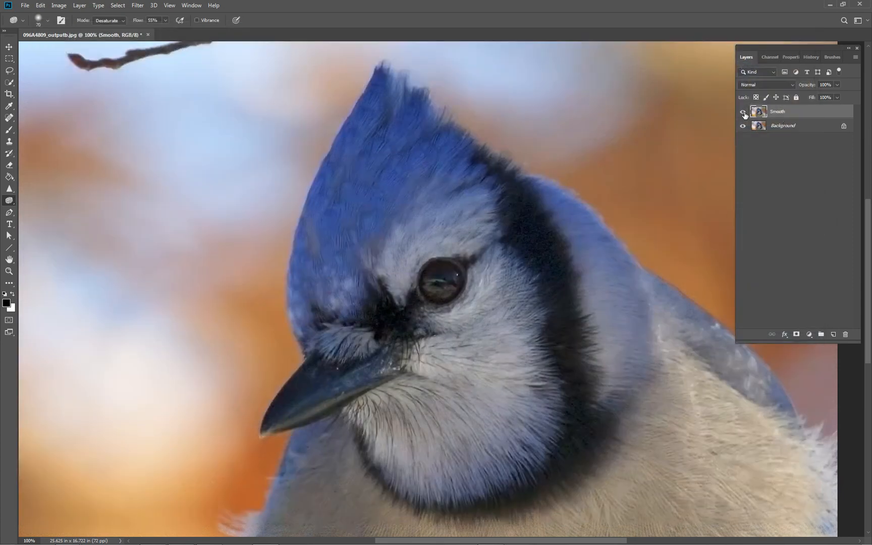
- Compare the photo with and without the denoised Smooth layer, examining the noise in the feathers
click(744, 113)
click(743, 112)
click(743, 113)
click(743, 113)
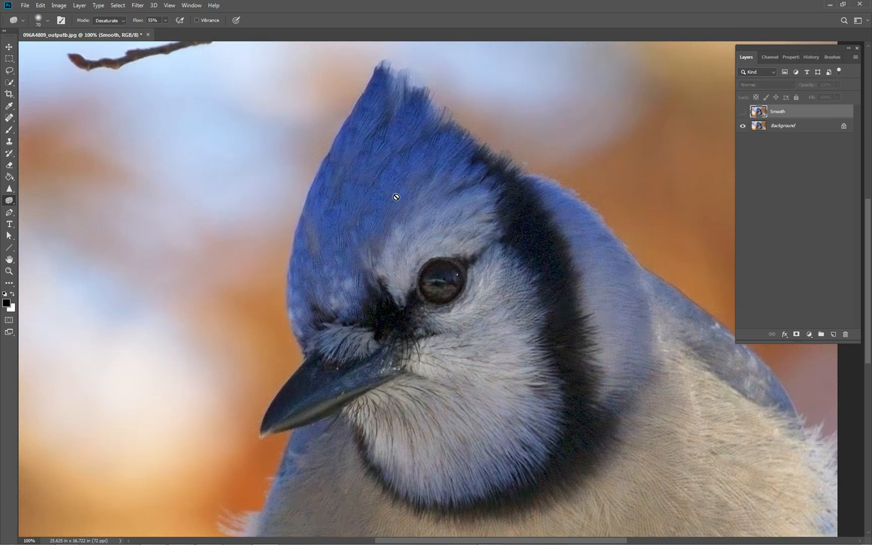
click(743, 112)
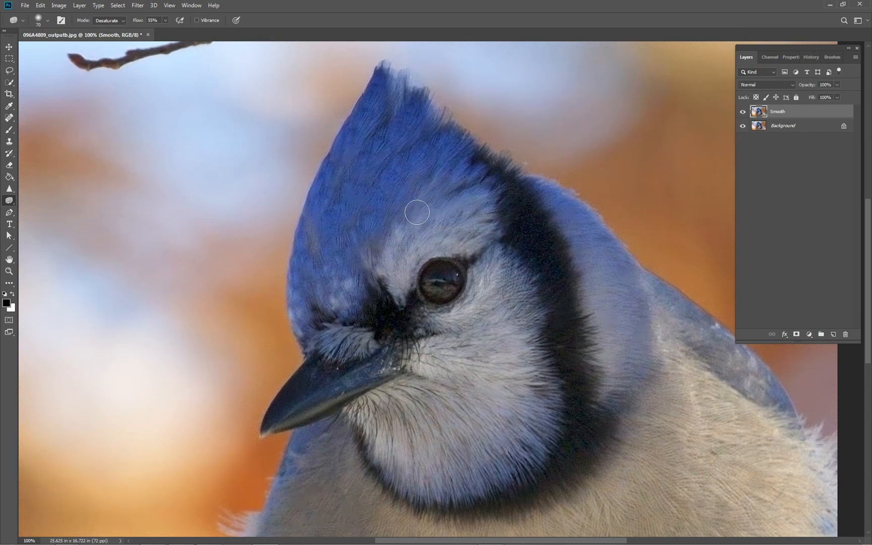
click(743, 112)
click(743, 111)
click(743, 112)
- Duplicate the Smooth layer and rename the copy "Smooth Black"
drag(759, 113, 833, 334)
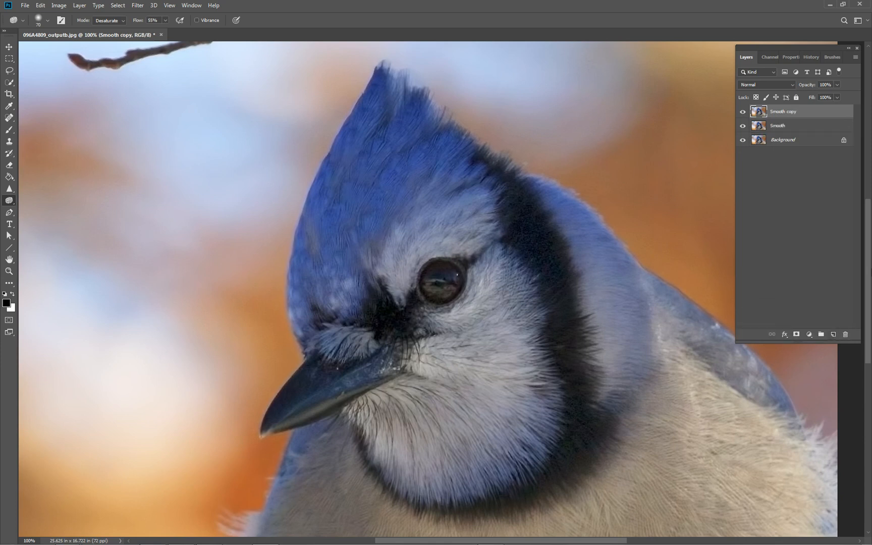
double_click(776, 112)
click(793, 112)
drag(791, 111, 806, 118)
text(Black)
click(799, 187)
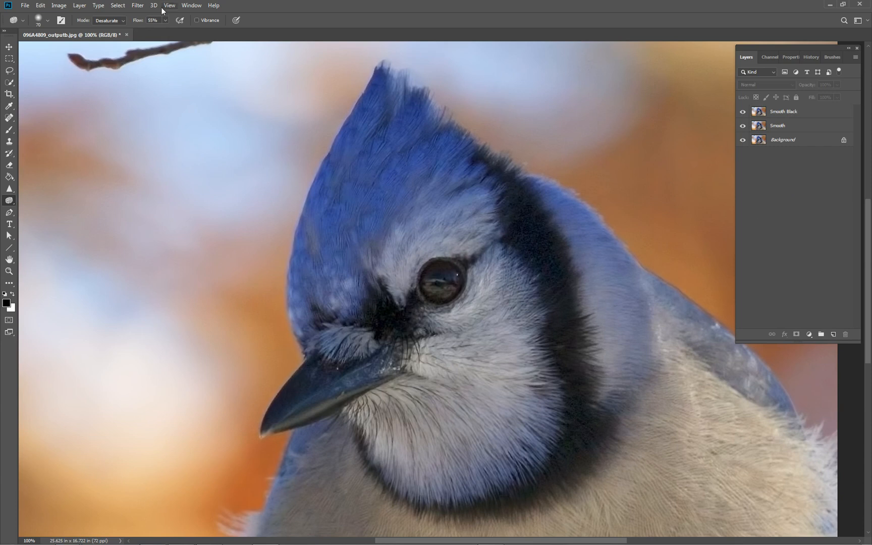
- Denoise the Smooth Black layer with Topaz DeNoise 6 at a higher overall strength, judging it on the black neck band
click(139, 6)
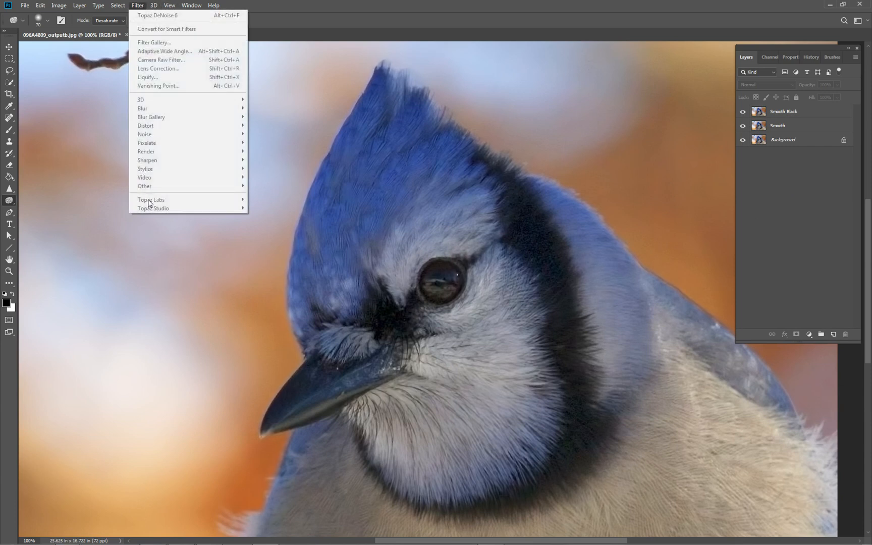
click(762, 107)
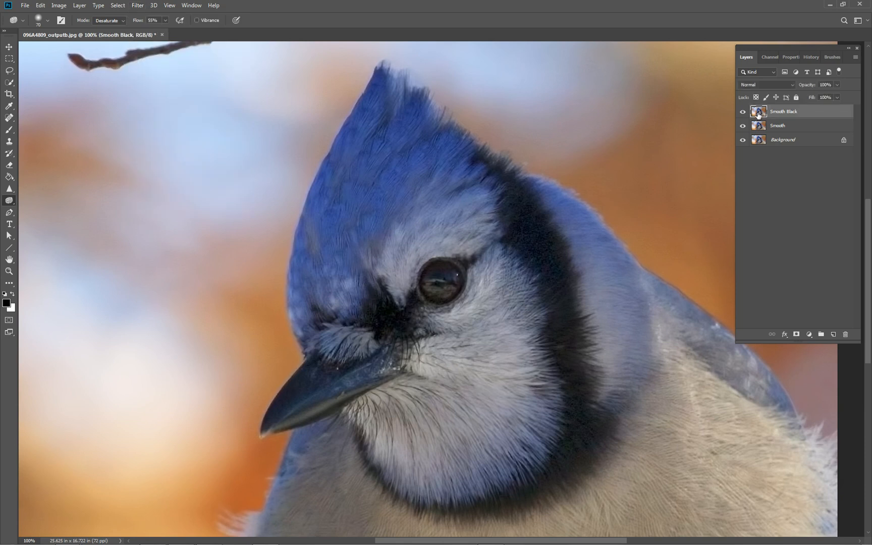
click(138, 6)
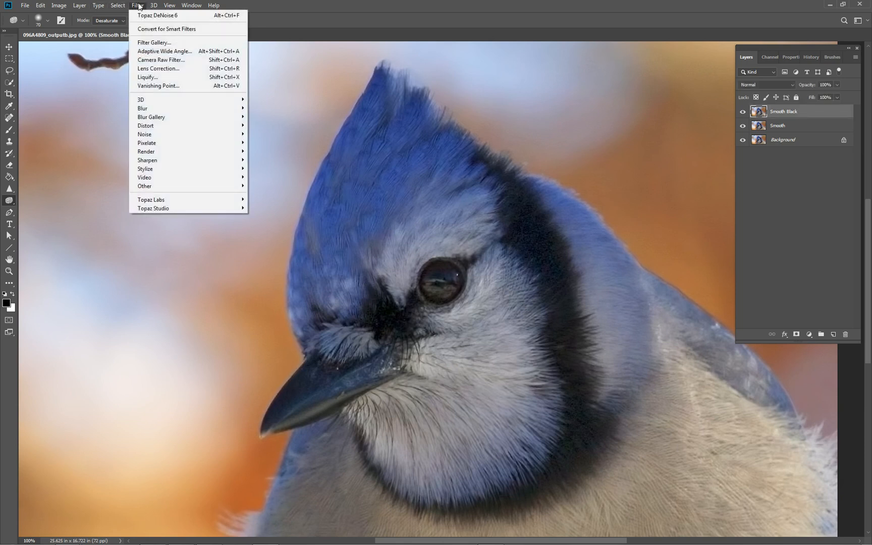
mouse_move(147, 201)
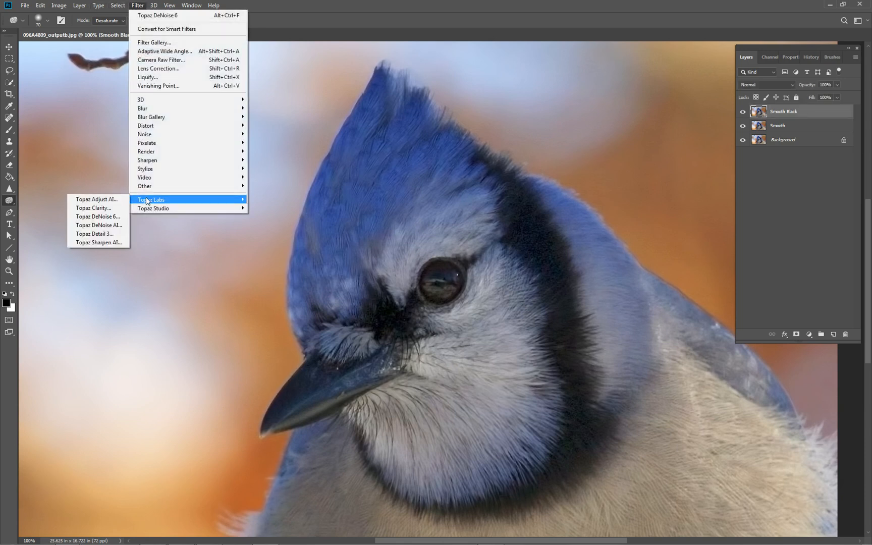
click(99, 217)
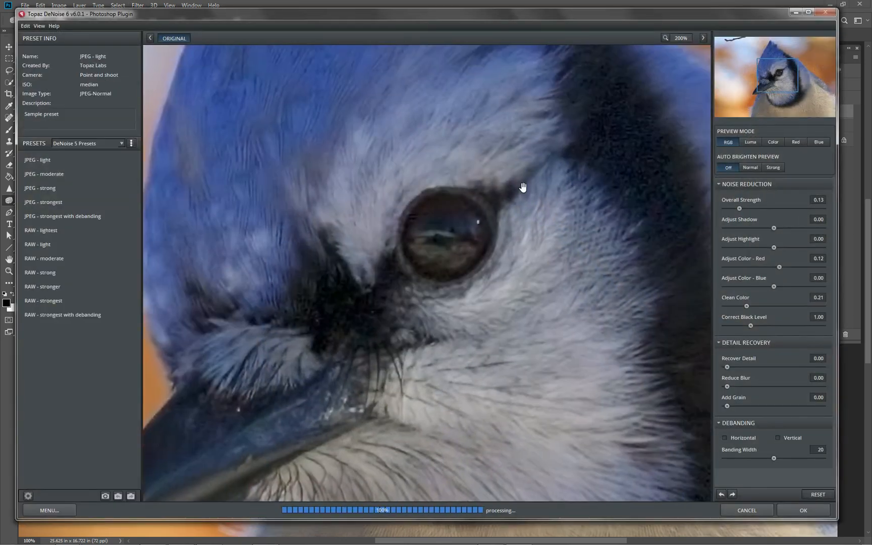
drag(523, 187, 366, 229)
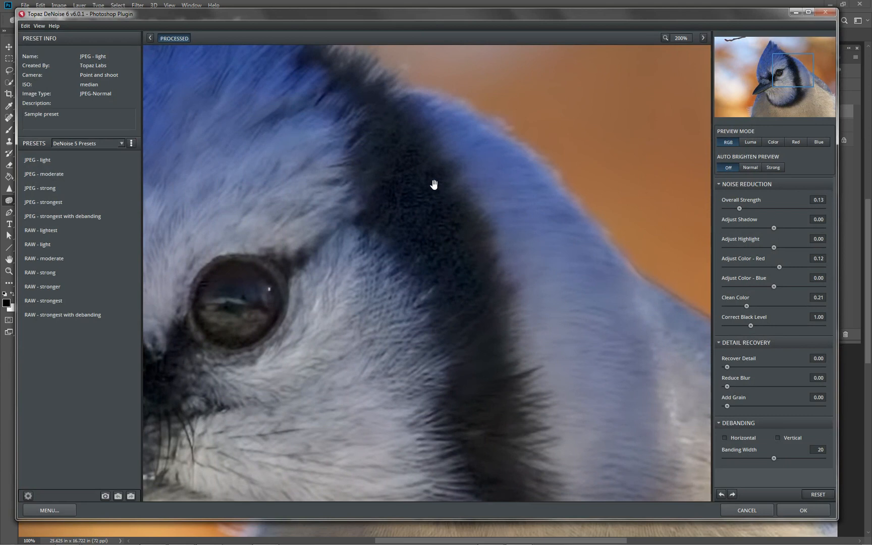
click(745, 210)
drag(749, 209, 751, 209)
click(797, 509)
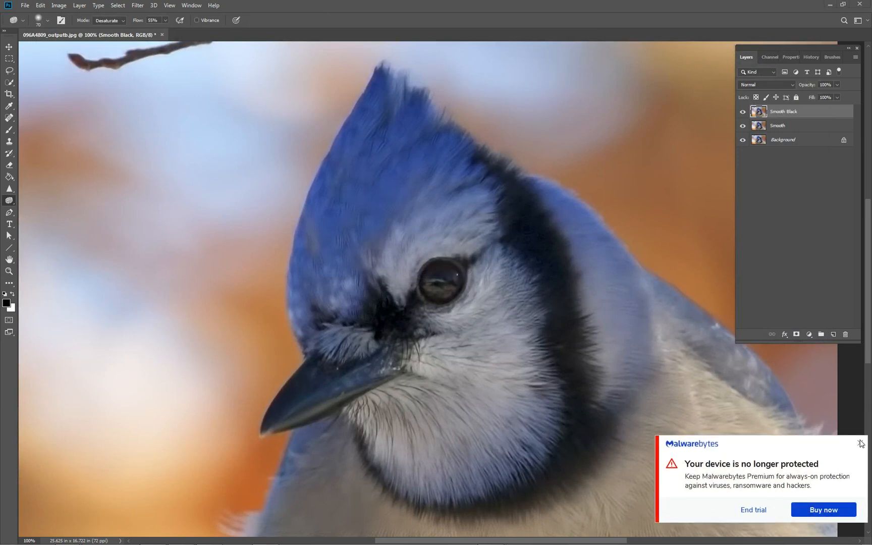
click(860, 443)
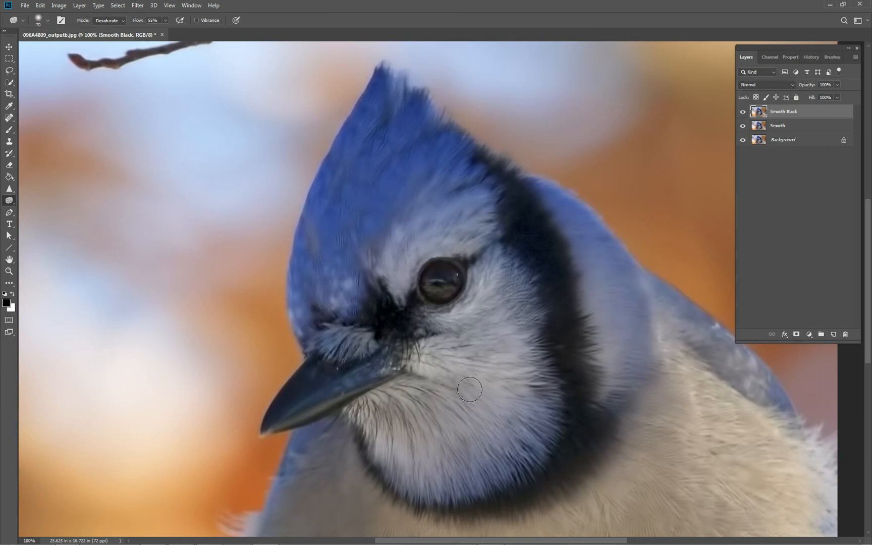
- Compare the Background layer alone with both denoised layers shown, examining noise and feather detail
alt+click(743, 140)
alt+click(743, 141)
alt+click(743, 140)
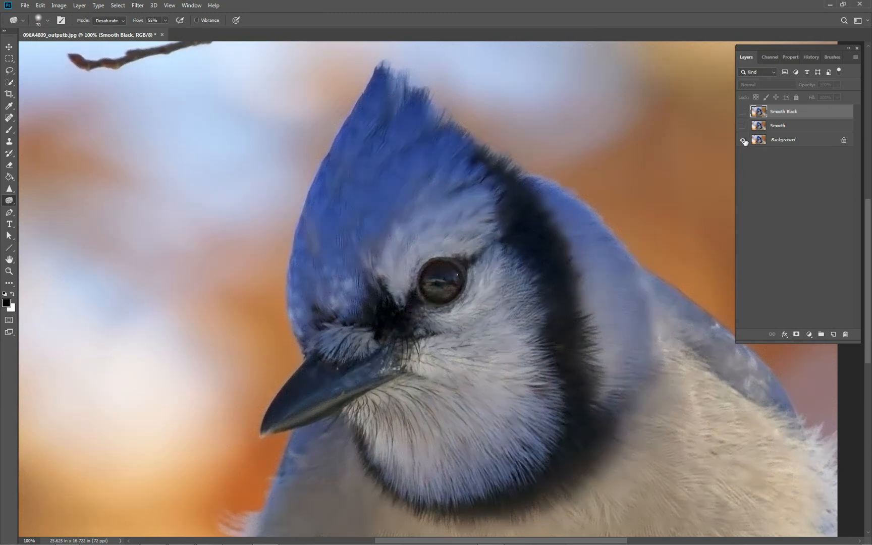
alt+click(743, 140)
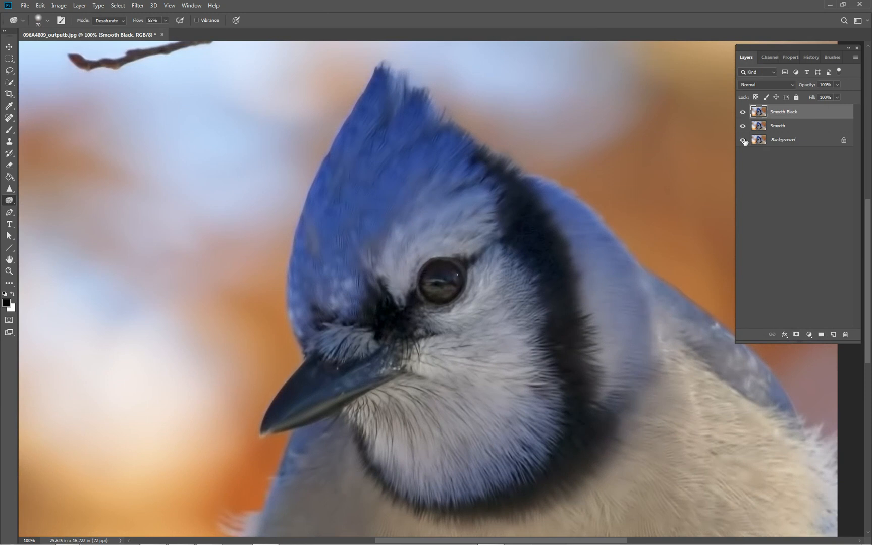
alt+click(743, 140)
alt+click(743, 140)
alt+click(743, 141)
alt+click(743, 141)
alt+click(742, 142)
alt+click(743, 142)
- Add a layer mask to the Smooth Black layer and fill it with black
click(797, 335)
click(11, 294)
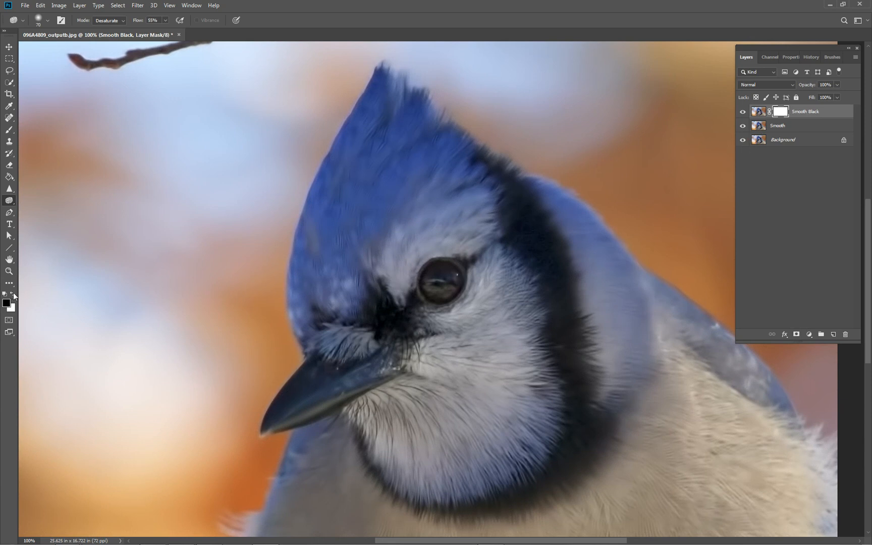
key(alt+BackSpace)
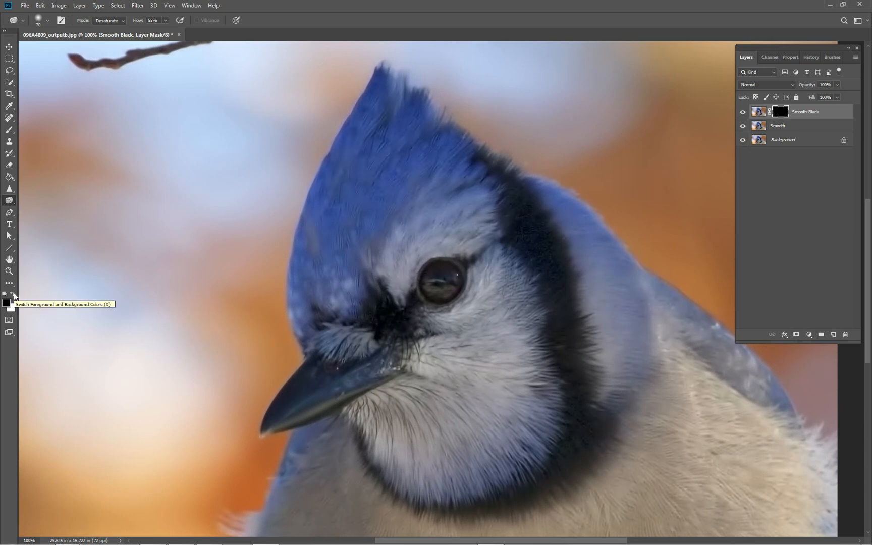
- Paint white at 100% opacity on the Smooth Black mask over the black neck band and the black feathers beside the beak
click(8, 131)
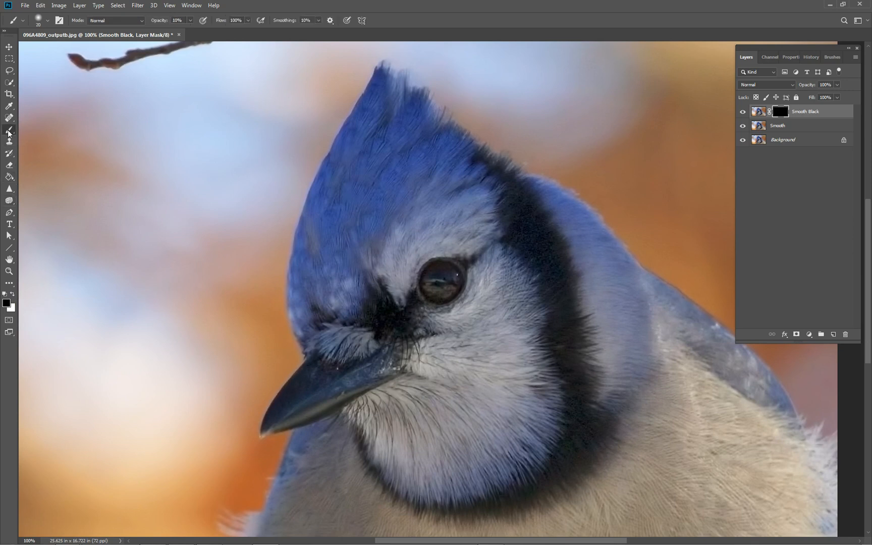
click(14, 296)
key(bracketright)
key(bracketright)
key(bracketright)
key(bracketright)
key(bracketright)
key(0)
drag(513, 493, 481, 505)
key(bracketleft)
key(bracketleft)
key(bracketleft)
- Compare the black feathers with and without the masked Smooth Black layer
click(744, 113)
click(745, 112)
click(745, 112)
click(744, 112)
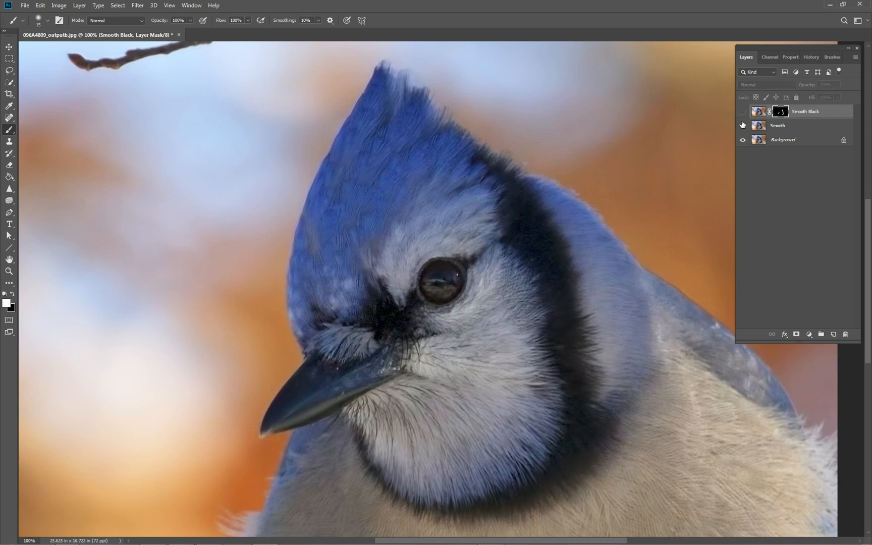
click(526, 221)
click(427, 203)
click(743, 112)
click(743, 112)
click(742, 112)
- Sharpen the feather edge along the black neck band on the Smooth Black layer image with the Sharpen tool at 20% strength
click(759, 112)
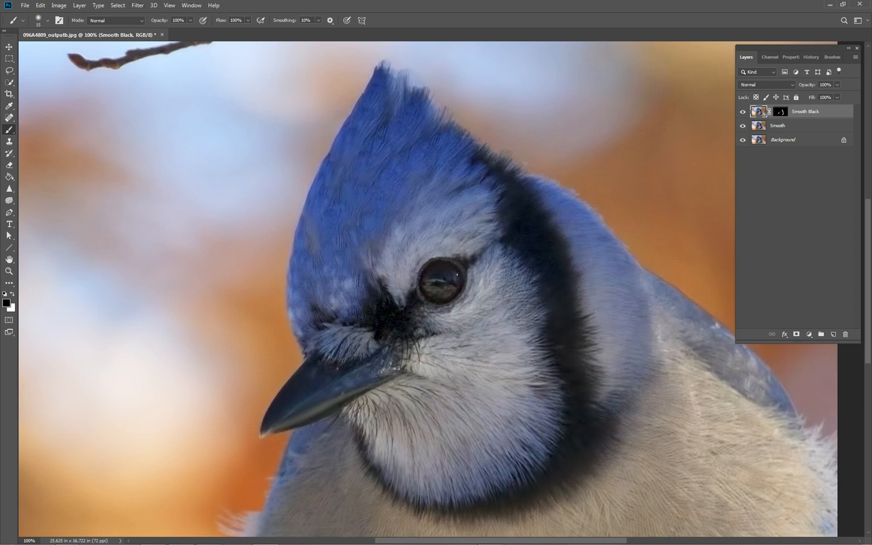
click(10, 188)
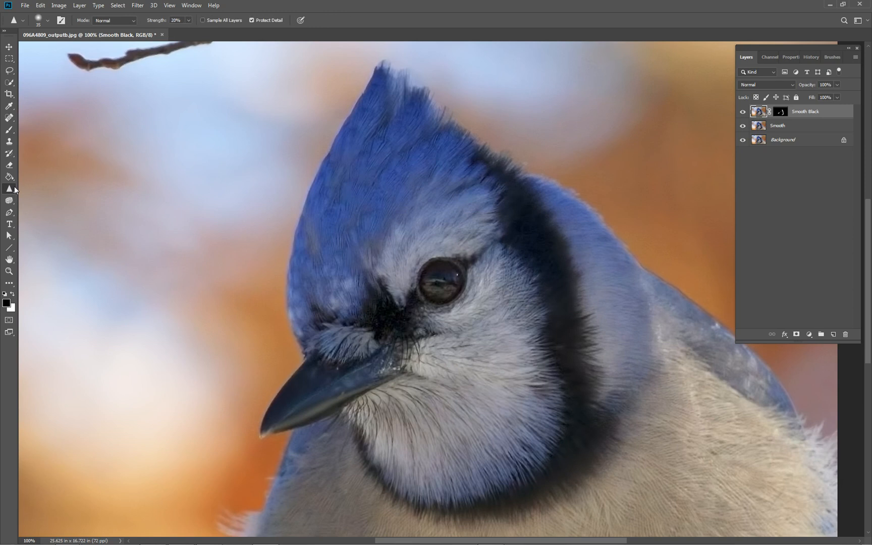
right_click(10, 191)
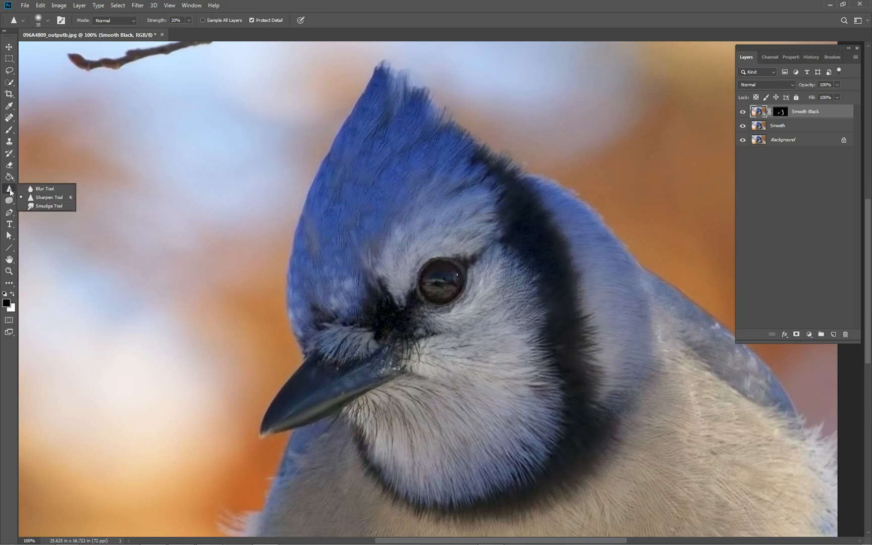
click(38, 198)
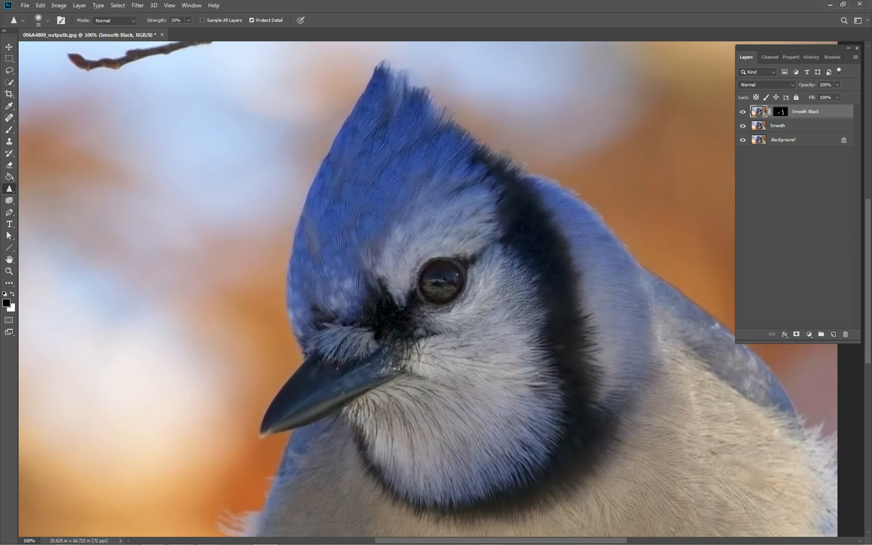
drag(545, 292, 574, 358)
- Merge the Smooth Black layer down into the Smooth layer and compare the result with the Background layer
click(743, 112)
click(743, 112)
key(Delete)
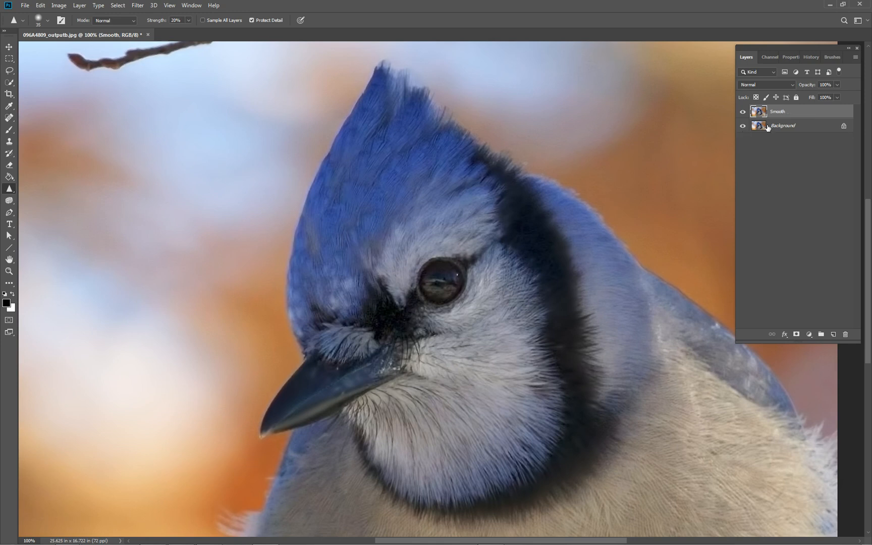
click(742, 112)
click(743, 125)
click(742, 125)
- Duplicate the Smooth layer and rename the copy "Sharpen"
drag(762, 118, 833, 337)
double_click(779, 111)
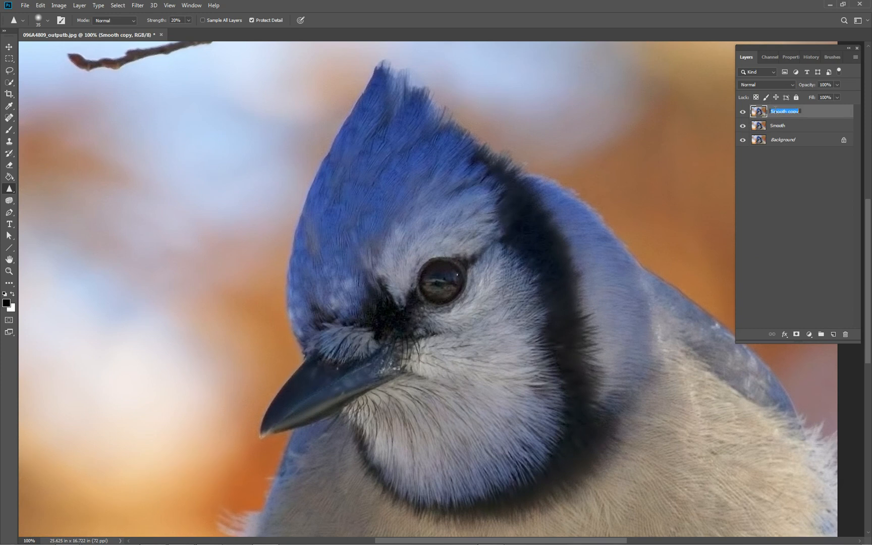
text(Sharpen)
key(Return)
- Open the Sharpen layer in Topaz Sharpen AI, decline the update, and choose Sharpen mode with noise suppression at 15
click(138, 5)
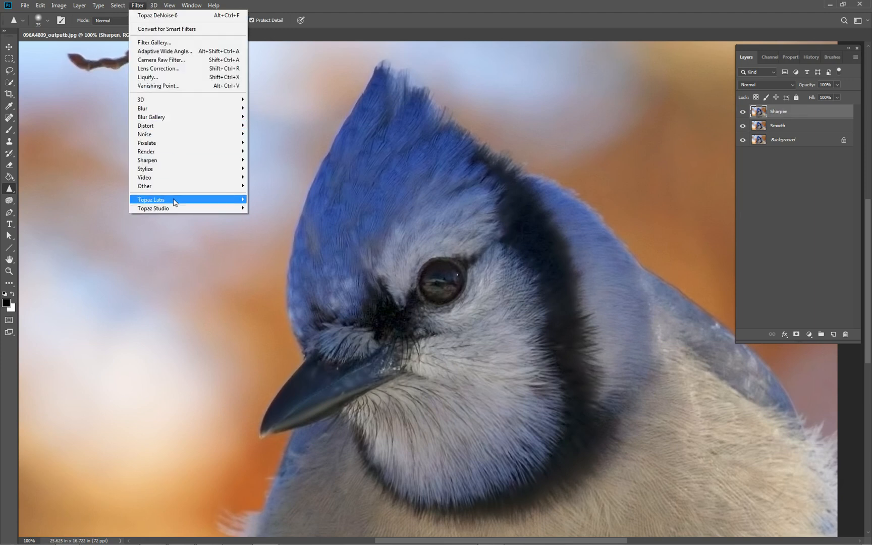
mouse_move(172, 201)
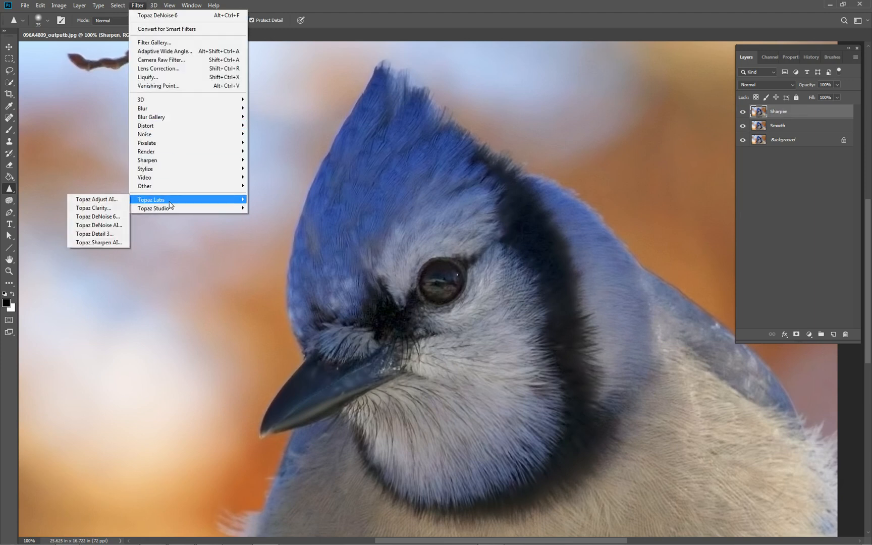
click(102, 244)
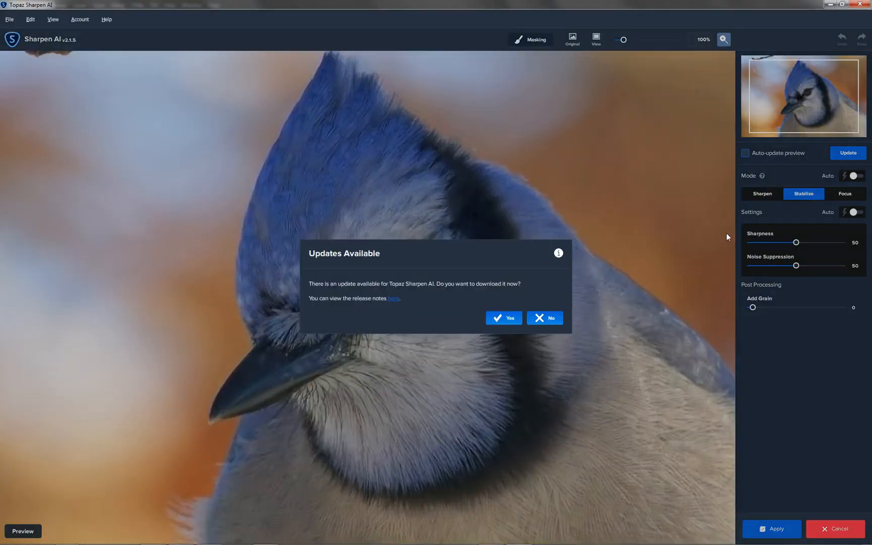
click(545, 319)
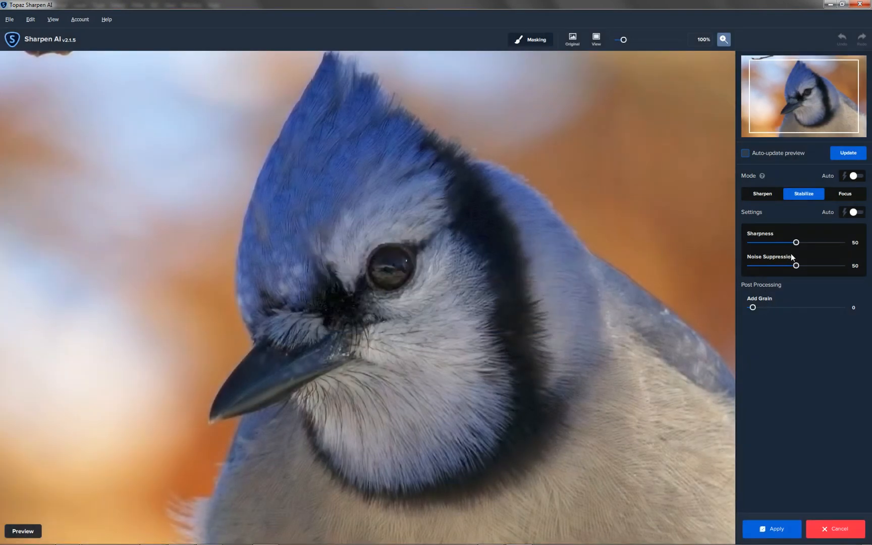
drag(796, 266, 766, 268)
click(762, 195)
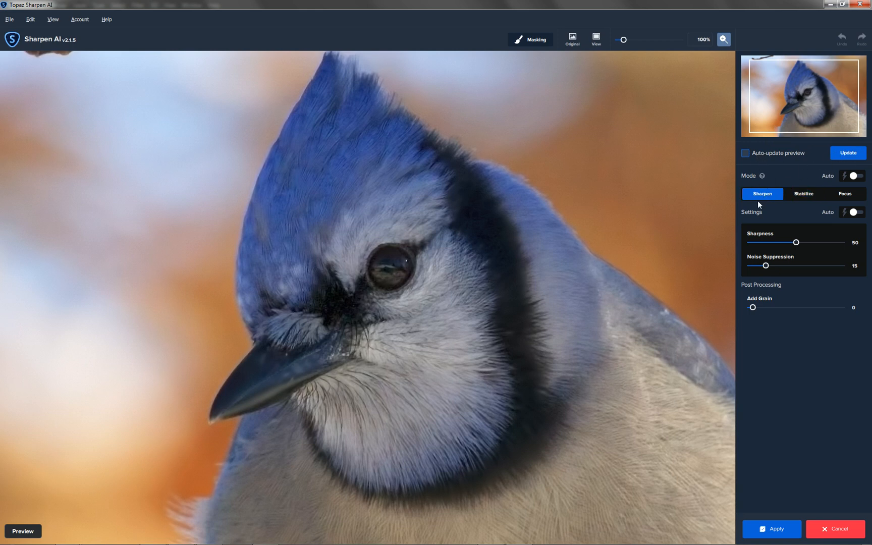
- Try different sharpness levels with the preview, settle on 25, and apply the sharpening to the layer
drag(796, 243, 782, 244)
drag(784, 244, 762, 244)
drag(759, 243, 765, 244)
drag(764, 245, 782, 250)
click(846, 153)
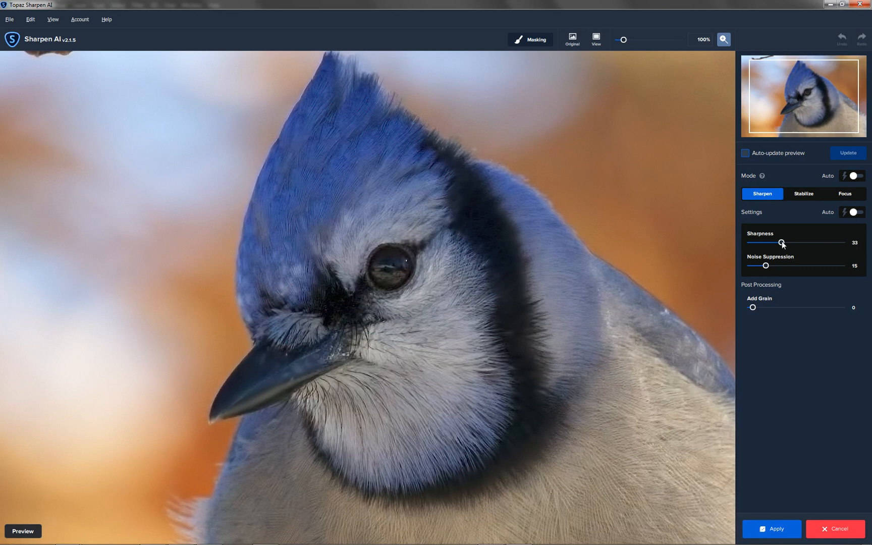
drag(781, 243, 774, 243)
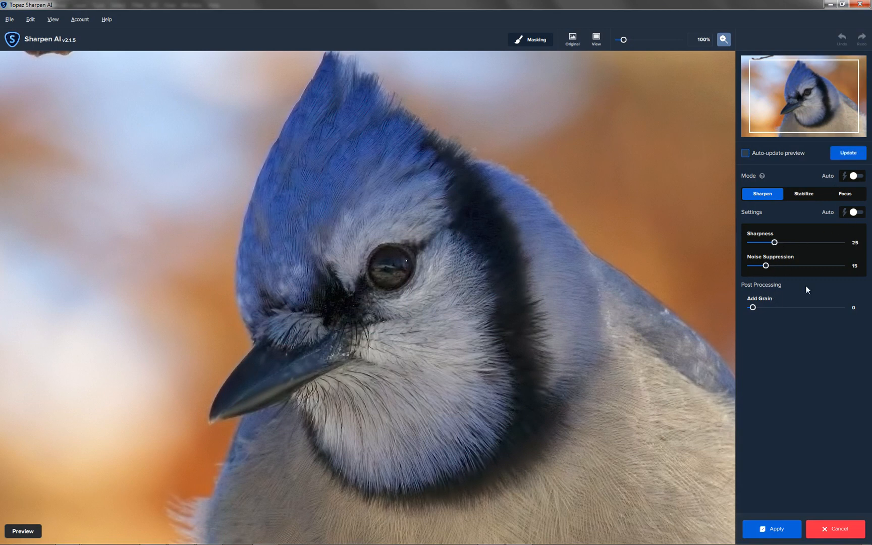
click(775, 531)
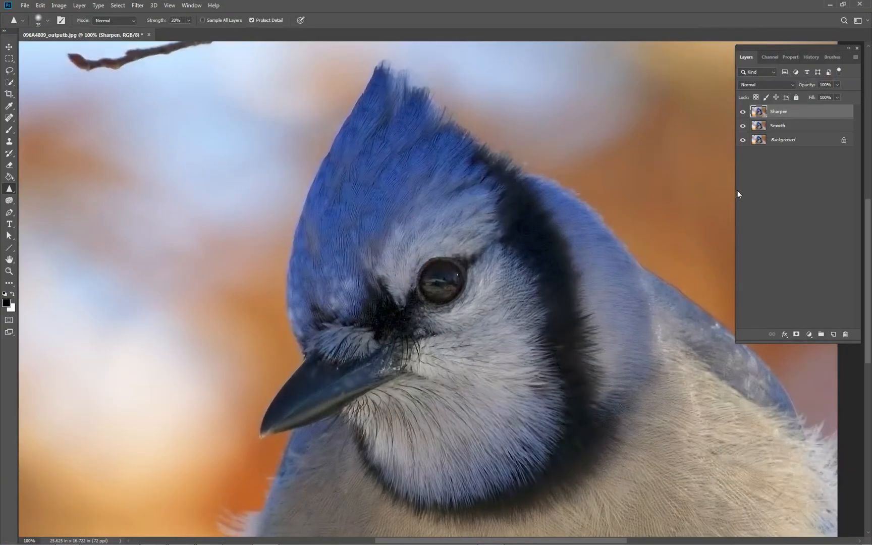
- Compare the combined smoothing and sharpening layers with the Background layer alone
alt+click(743, 139)
alt+click(744, 140)
alt+click(743, 140)
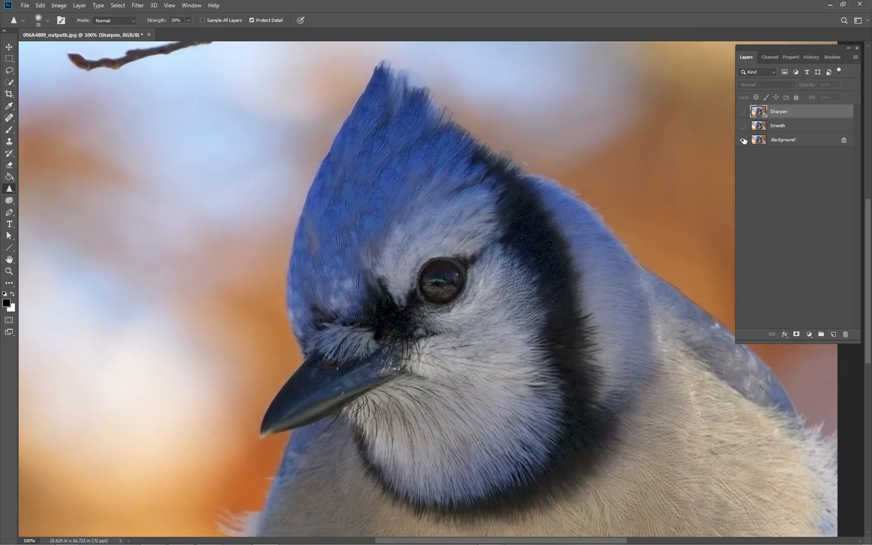
alt+click(744, 139)
alt+click(744, 140)
alt+click(743, 140)
alt+click(745, 141)
alt+click(744, 140)
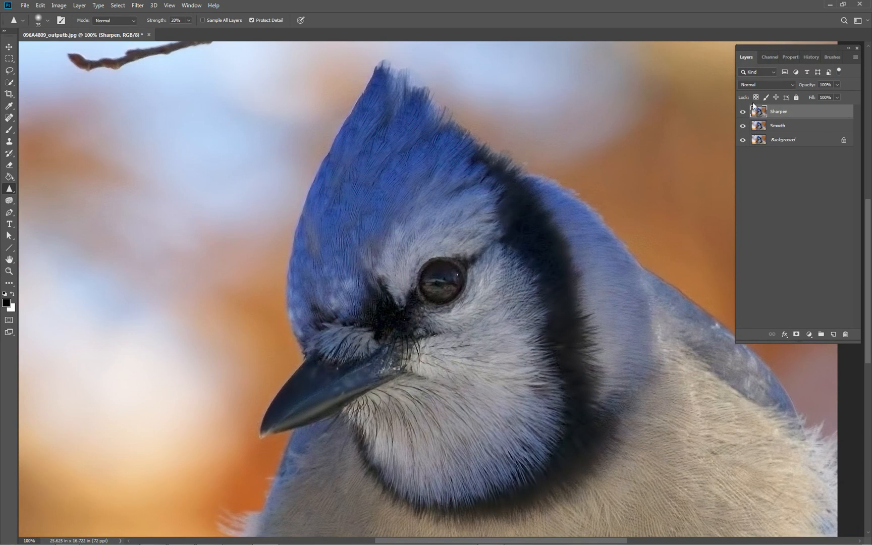
- Switch to the Blur tool and set its strength to 30%
right_click(9, 190)
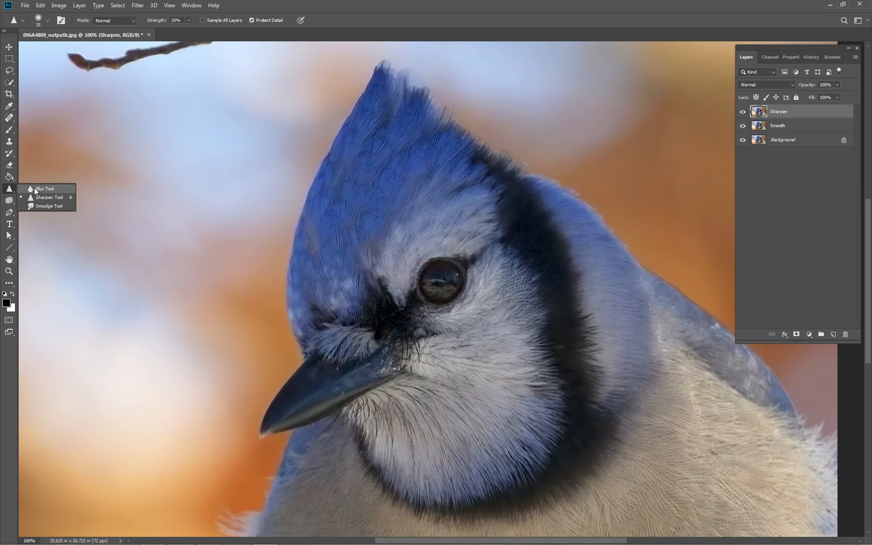
click(34, 188)
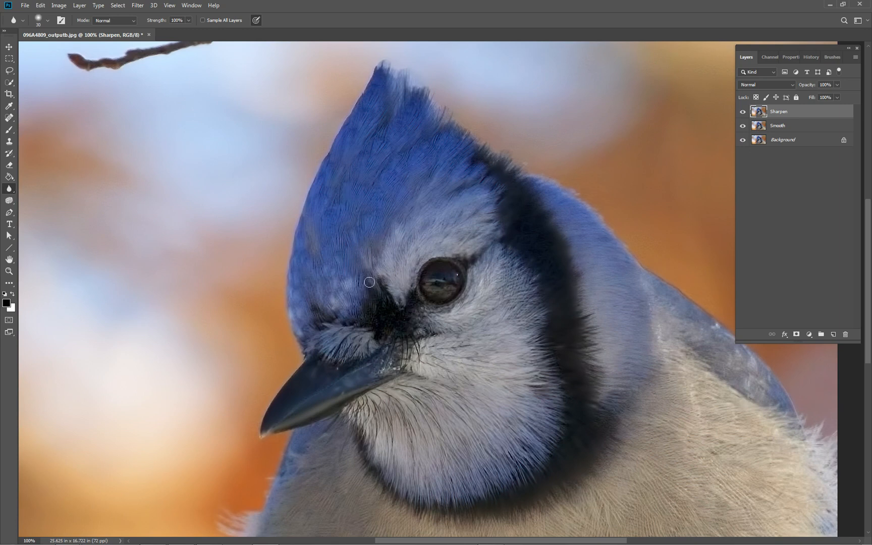
key(5)
key(3)
- Sharpen the details inside the bird's eye on the Sharpen layer with the Sharpen tool at 20% strength
right_click(10, 188)
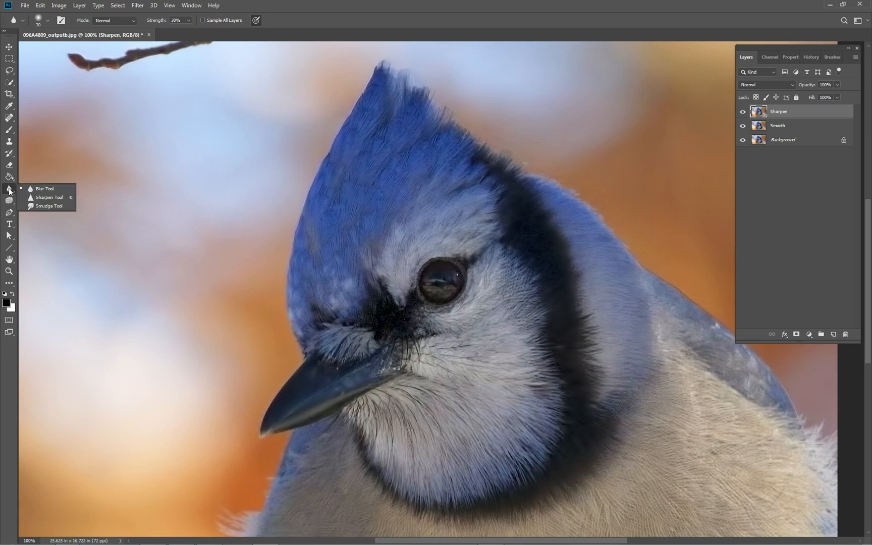
click(49, 198)
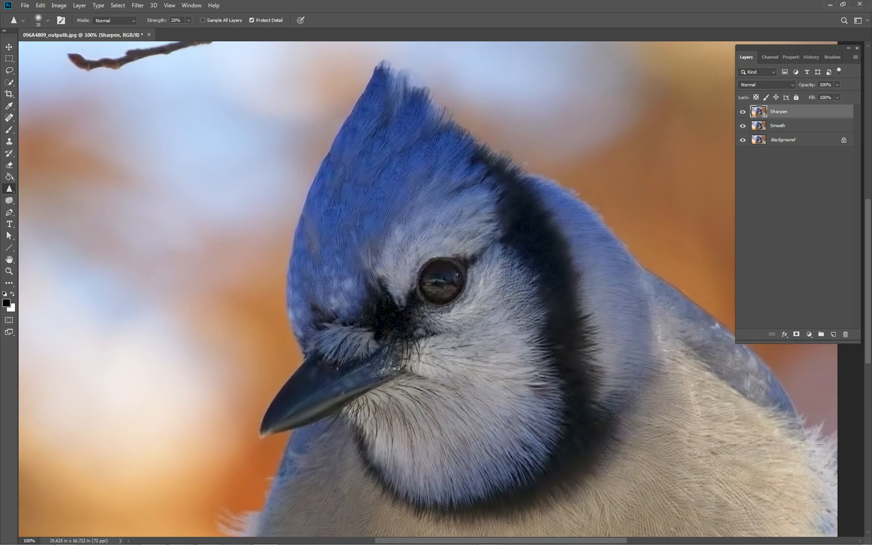
mouse_move(435, 278)
mouse_down()
mouse_move(447, 276)
mouse_move(433, 291)
mouse_move(455, 291)
mouse_move(437, 295)
mouse_move(436, 284)
mouse_move(451, 277)
mouse_up()
- Compare the image with and without the Sharpen layer
click(743, 112)
click(743, 112)
click(742, 113)
click(739, 116)
click(742, 112)
click(742, 112)
click(742, 112)
click(742, 111)
- Soften the cheek feathers near the black neck band with the Blur tool at 30% strength
right_click(11, 189)
click(39, 188)
drag(515, 360, 541, 362)
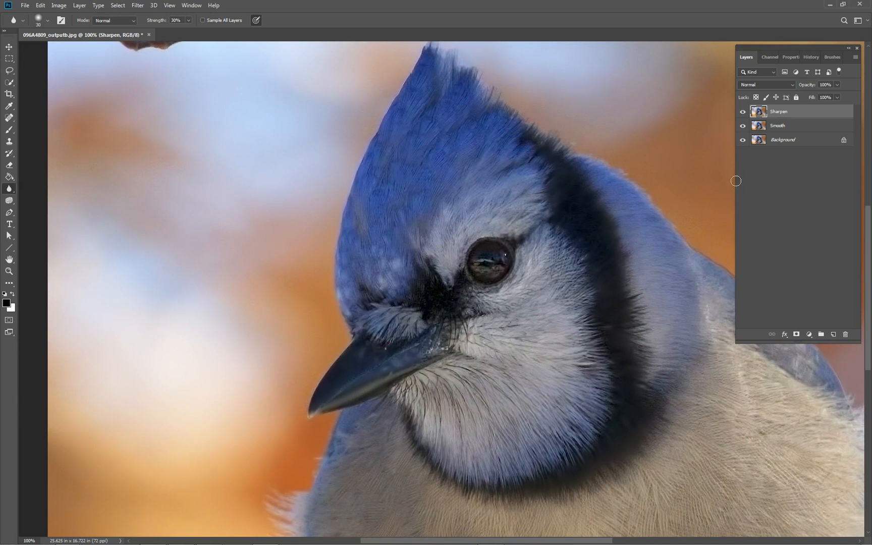
- Duplicate the Sharpen layer and open the copy in Topaz Sharpen AI, declining the update
click(758, 115)
drag(757, 114, 835, 333)
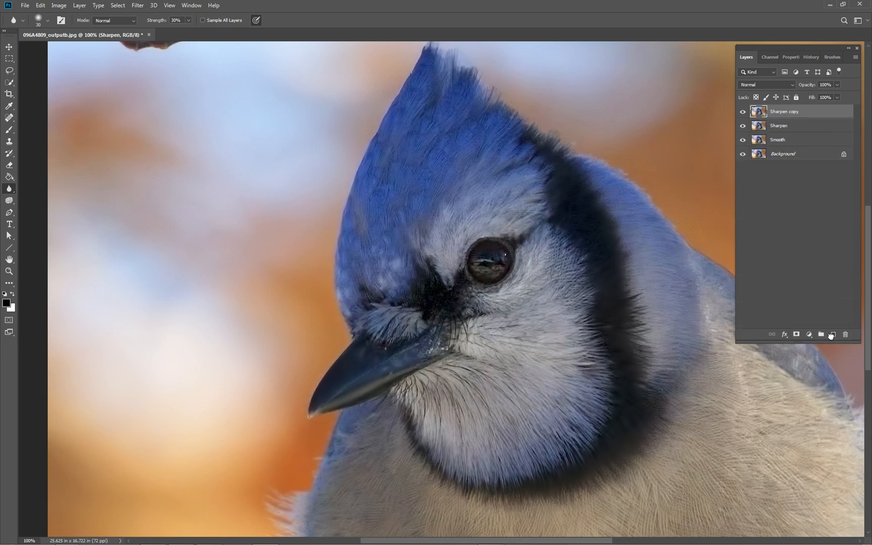
click(138, 6)
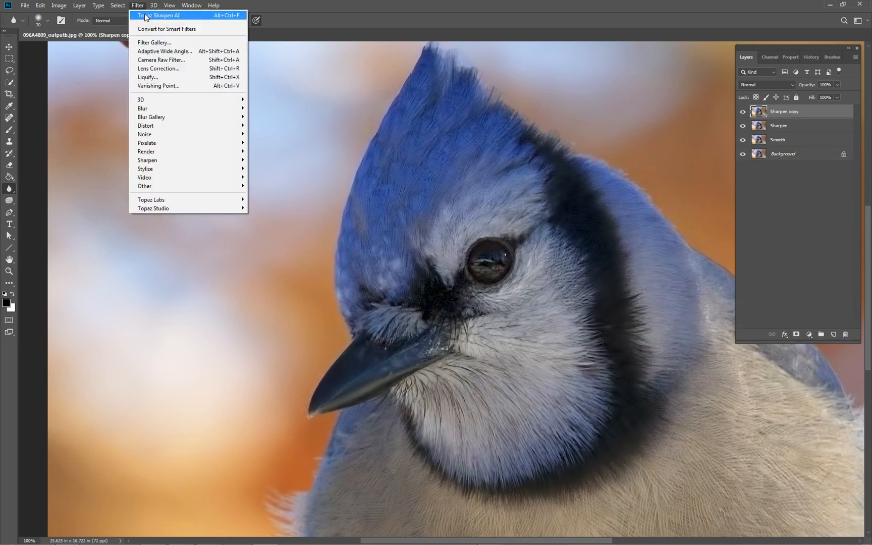
mouse_move(178, 202)
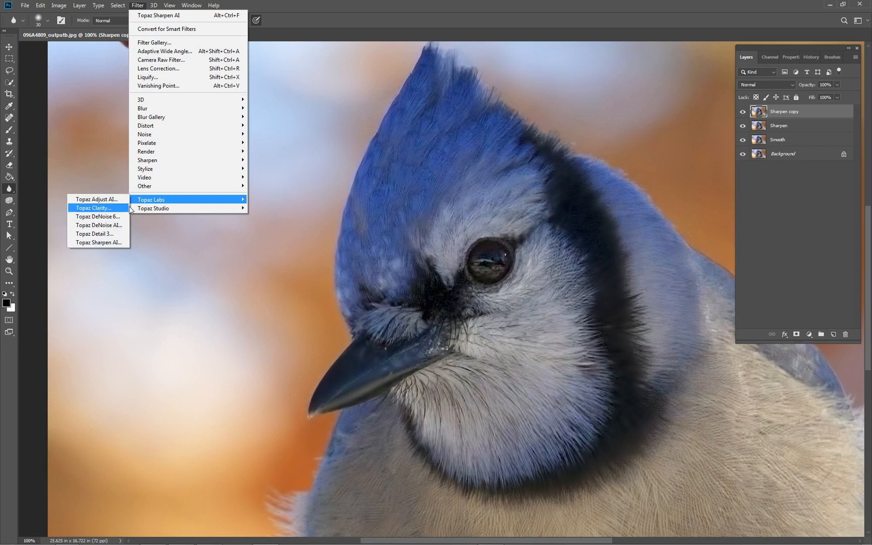
click(107, 242)
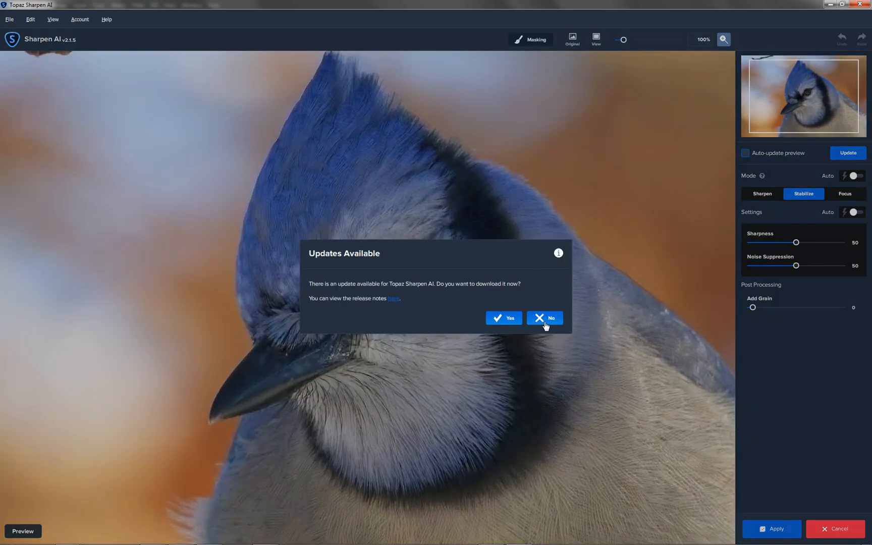
click(545, 318)
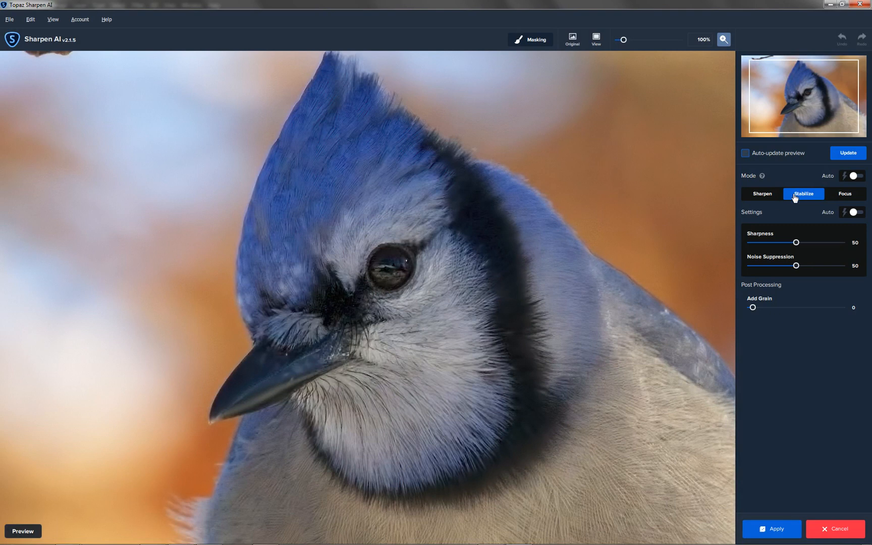
- Sharpen the copy in Sharpen mode with sharpness 38 and noise suppression 20, checking the preview against the original before applying
drag(796, 266, 786, 244)
click(757, 195)
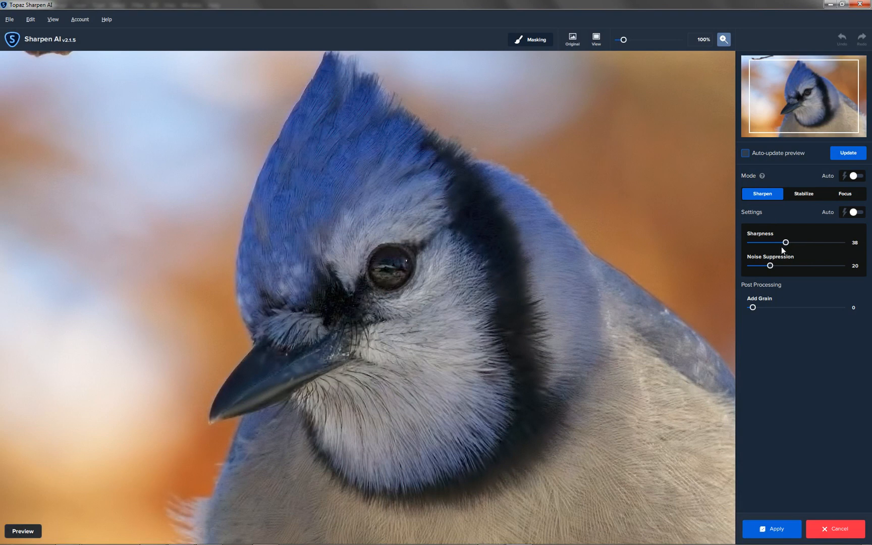
click(851, 154)
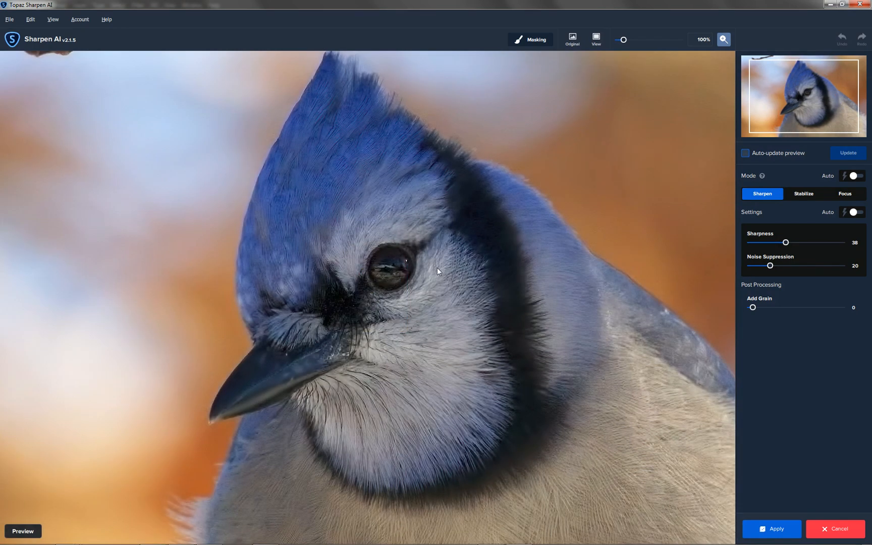
click(413, 310)
click(414, 310)
key(space)
key(space)
key(space)
click(775, 528)
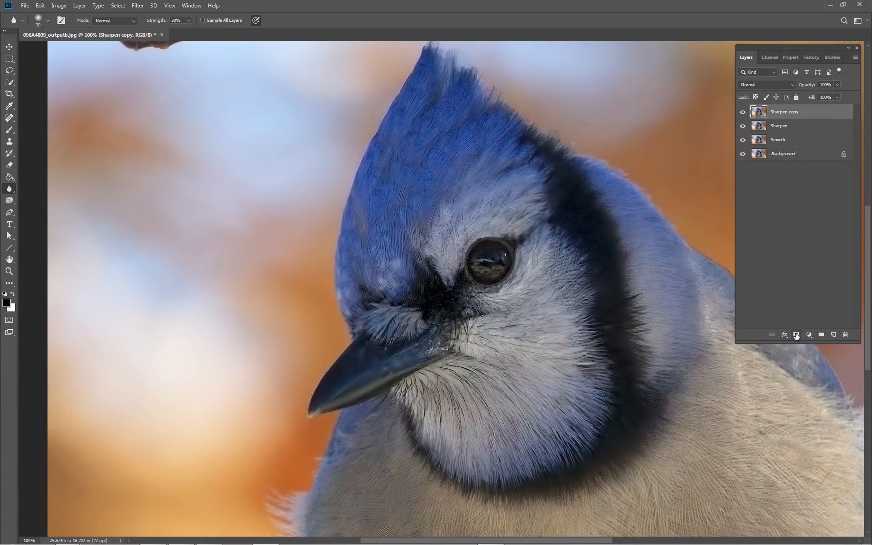
- Add a black mask to the Sharpen copy layer and paint white over the face feathers with a size 30 brush
click(797, 334)
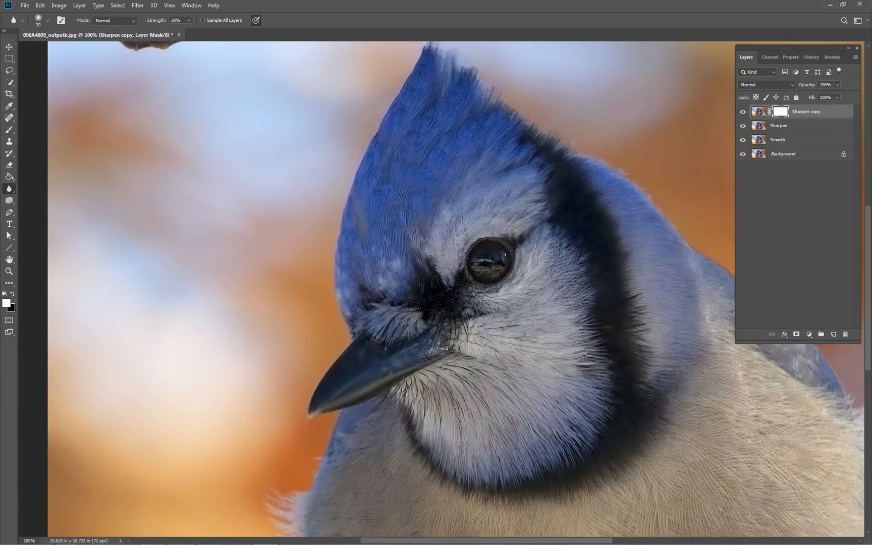
key(ctrl+i)
click(9, 130)
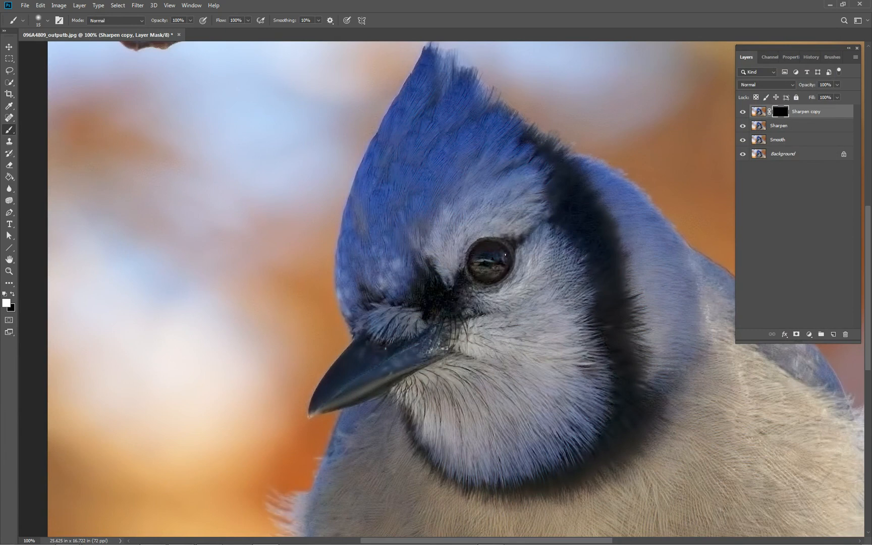
key(bracketright)
drag(518, 321, 511, 326)
key(5)
key(0)
drag(496, 368, 336, 345)
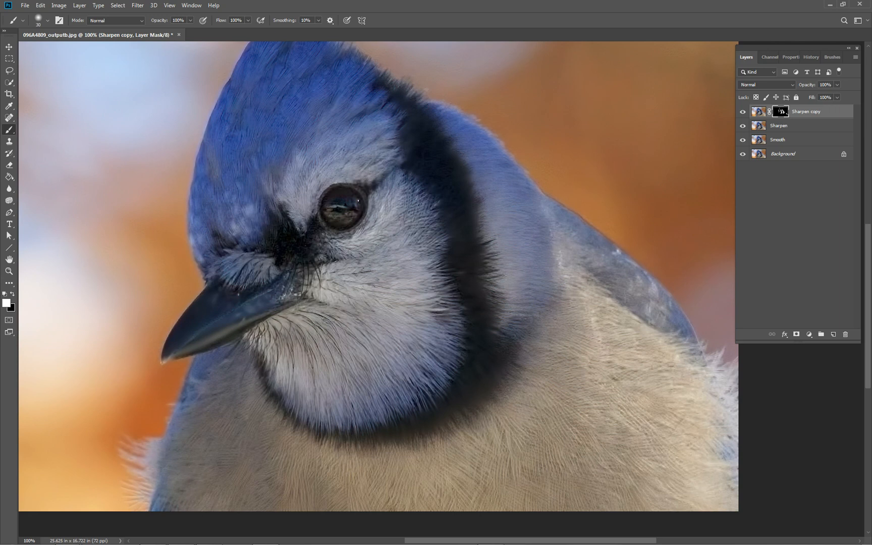
drag(307, 243, 371, 296)
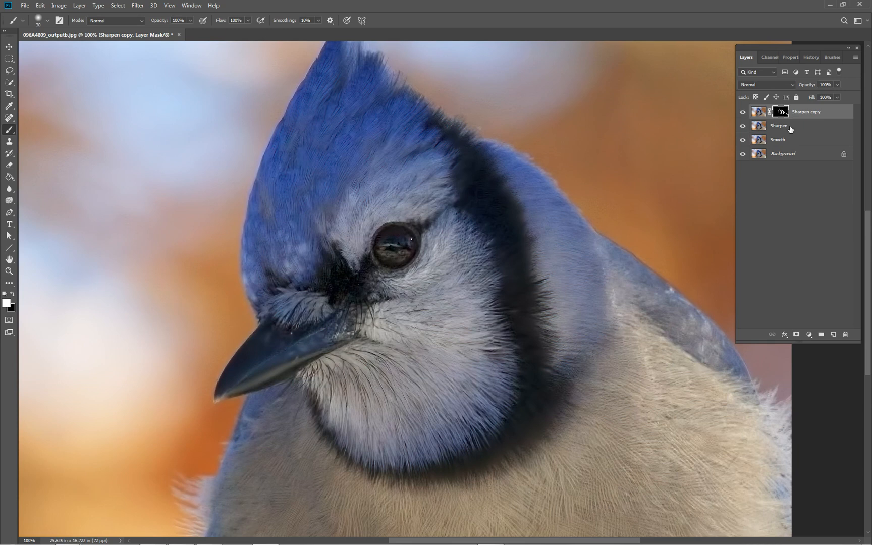
- Compare the image including the masked Sharpen copy layer with the Background layer alone
alt+click(743, 155)
alt+click(743, 156)
alt+click(743, 157)
alt+click(743, 157)
alt+click(744, 156)
alt+click(743, 158)
- Add a new empty layer above the Sharpen copy layer and set its blend mode to Overlay
click(758, 115)
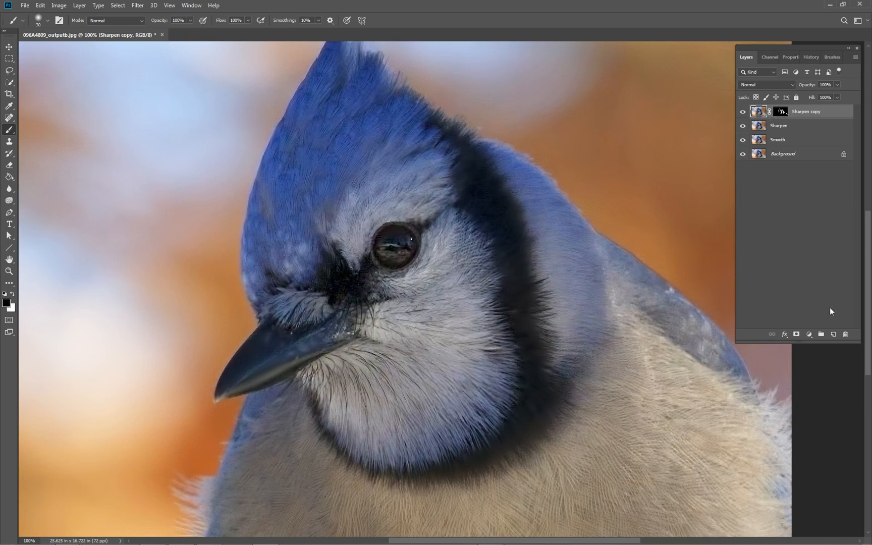
click(834, 335)
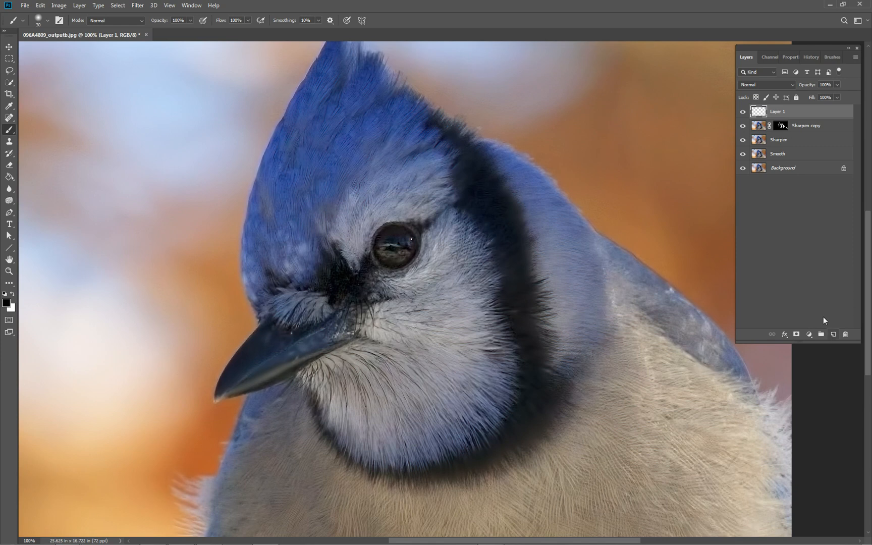
key(ctrl+z)
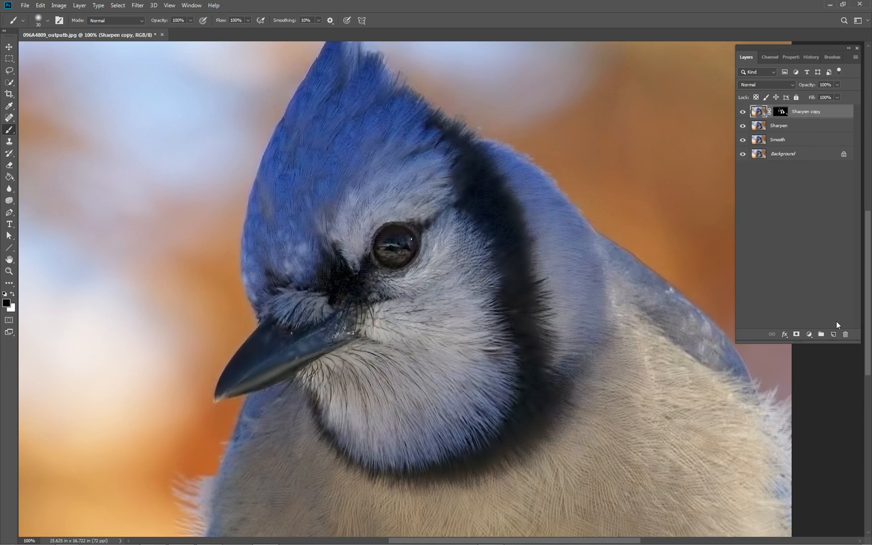
click(833, 335)
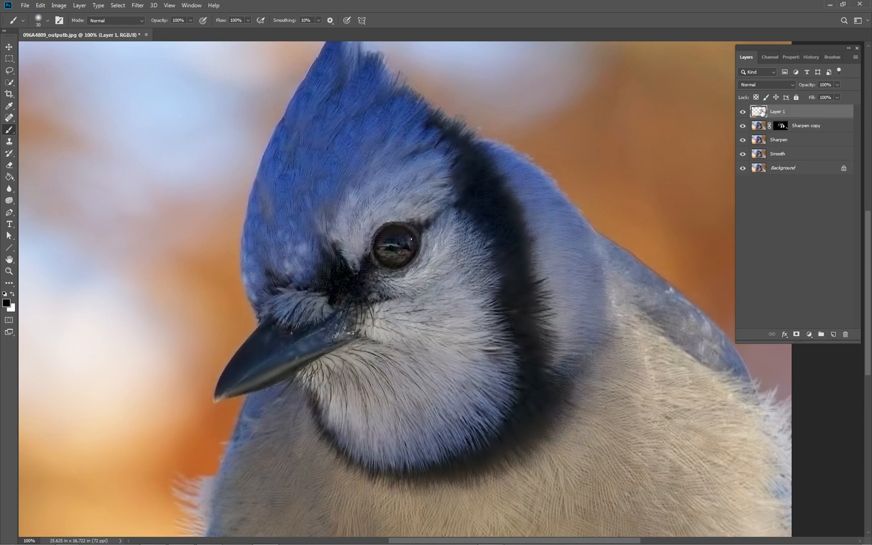
click(792, 85)
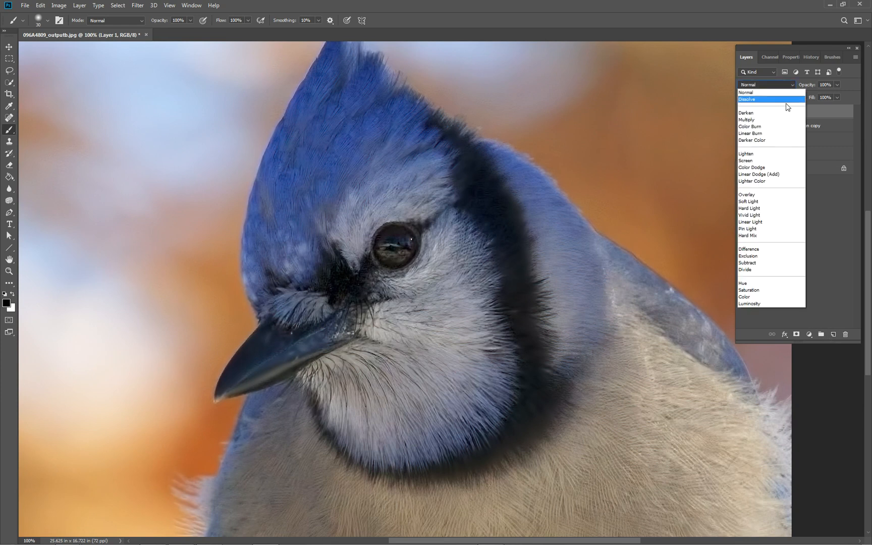
click(757, 199)
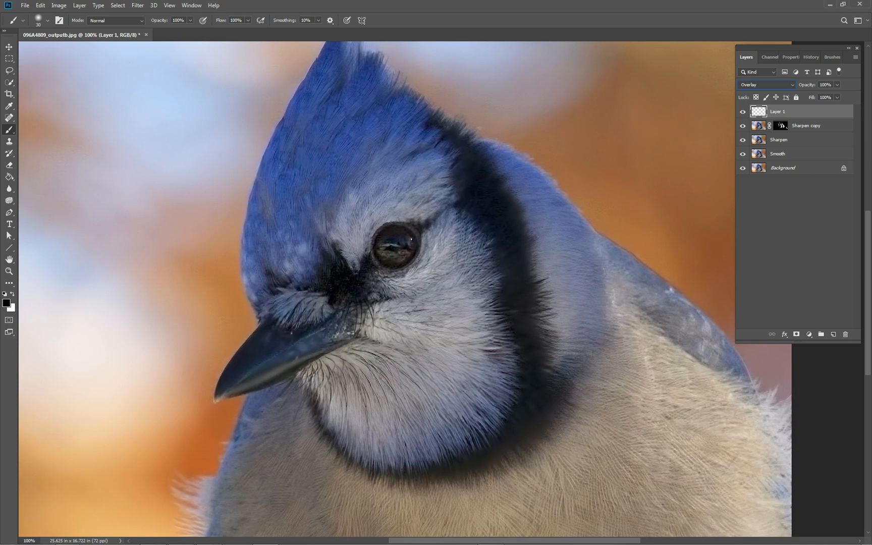
- Dodge and burn the eye's reflections on the Overlay layer with white and black, using a size 3 brush at 20% opacity
mouse_move(397, 218)
mouse_down()
mouse_move(324, 232)
mouse_move(404, 219)
mouse_up()
key(ctrl+z)
key(1)
key(bracketleft)
key(bracketleft)
scroll(398, 242, up, 1)
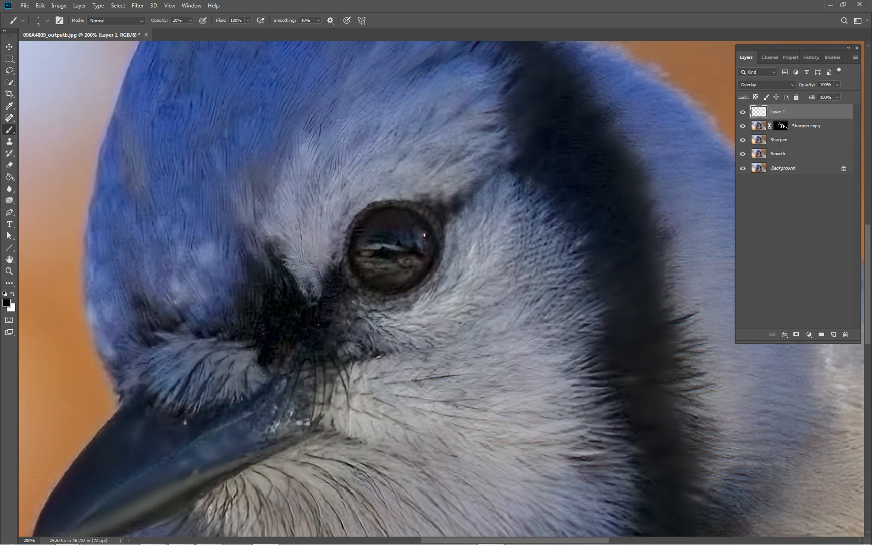
key(x)
key(x)
key(x)
key(x)
key(x)
key(x)
key(x)
drag(364, 246, 378, 247)
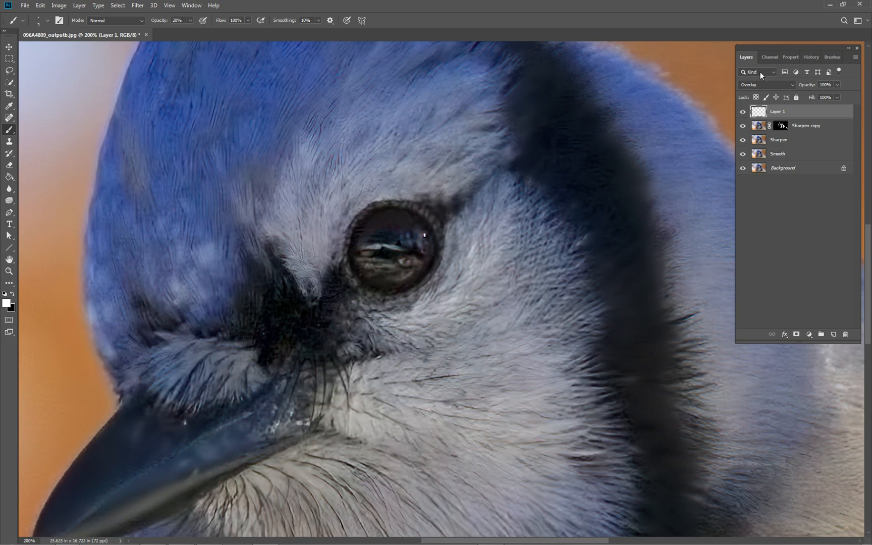
- Compare the eye with and without the Overlay layer, close up and at 100% zoom
click(741, 112)
click(741, 113)
scroll(463, 262, down, 1)
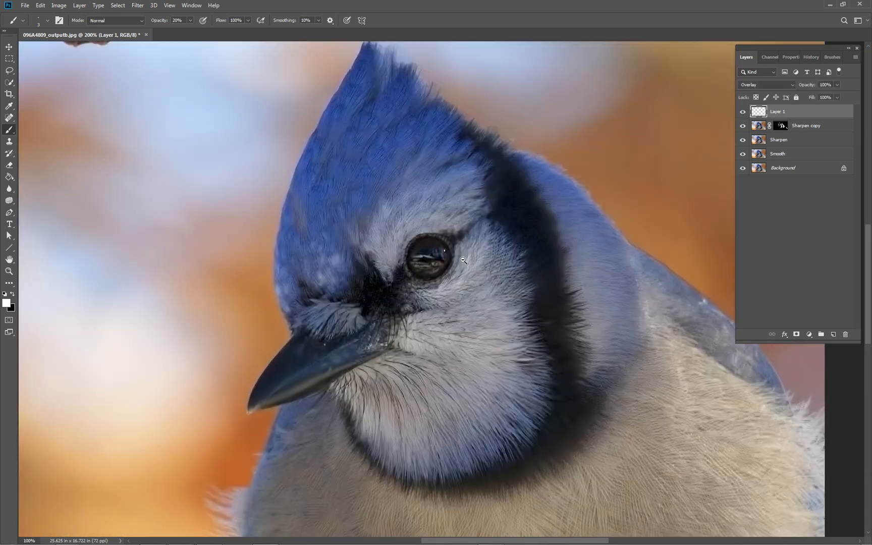
click(743, 111)
click(744, 111)
click(743, 111)
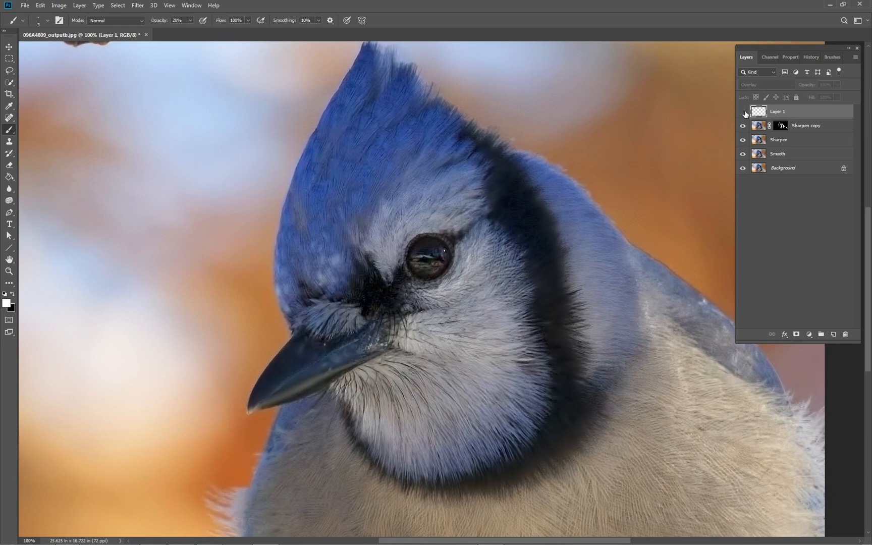
click(743, 111)
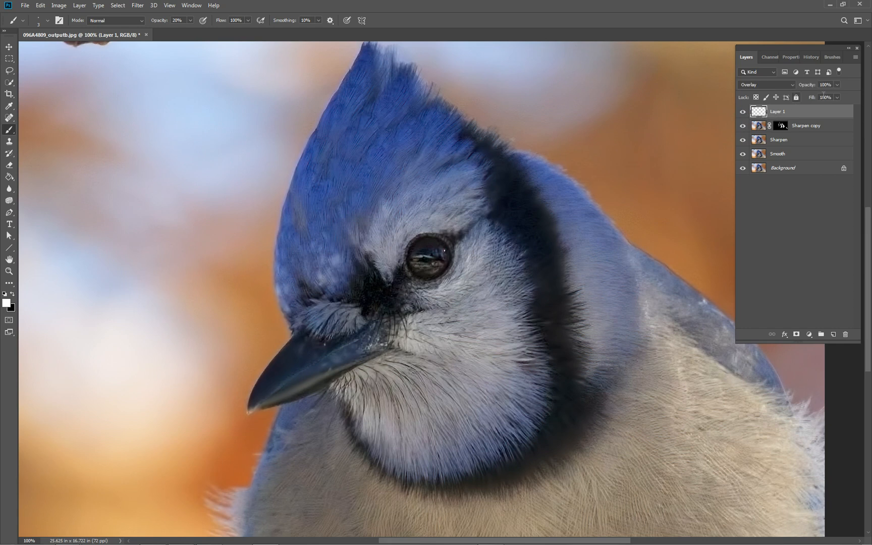
- Set the Overlay layer's opacity to 68% and compare the eye with and without that layer
click(838, 86)
drag(821, 99, 817, 100)
click(743, 112)
click(743, 113)
click(743, 113)
click(744, 113)
click(743, 113)
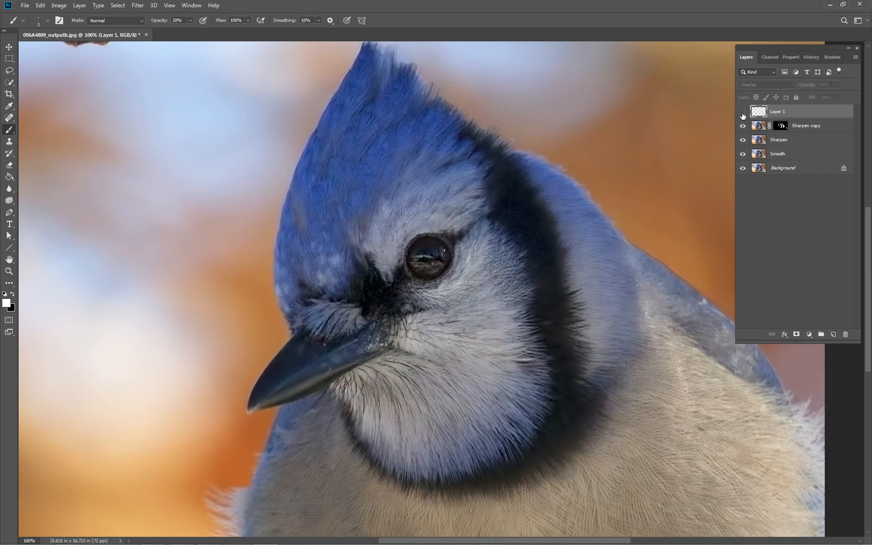
click(743, 112)
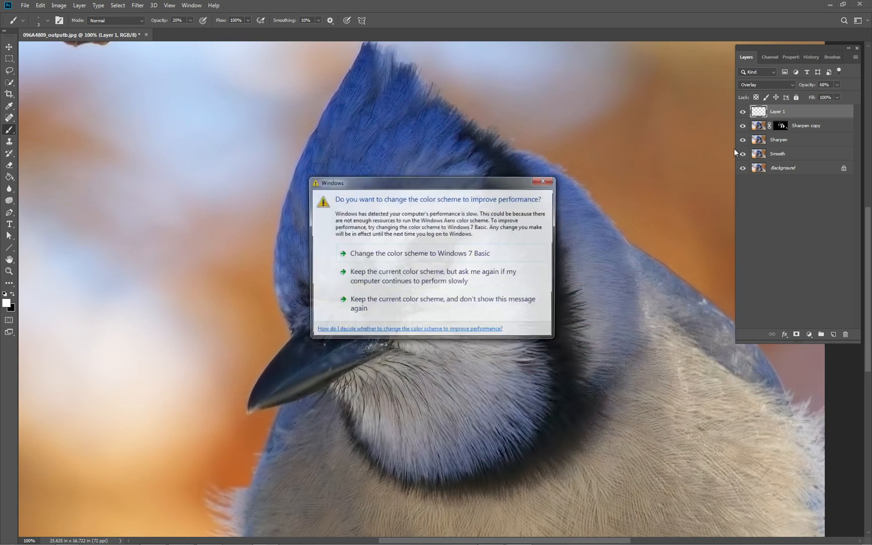
click(548, 182)
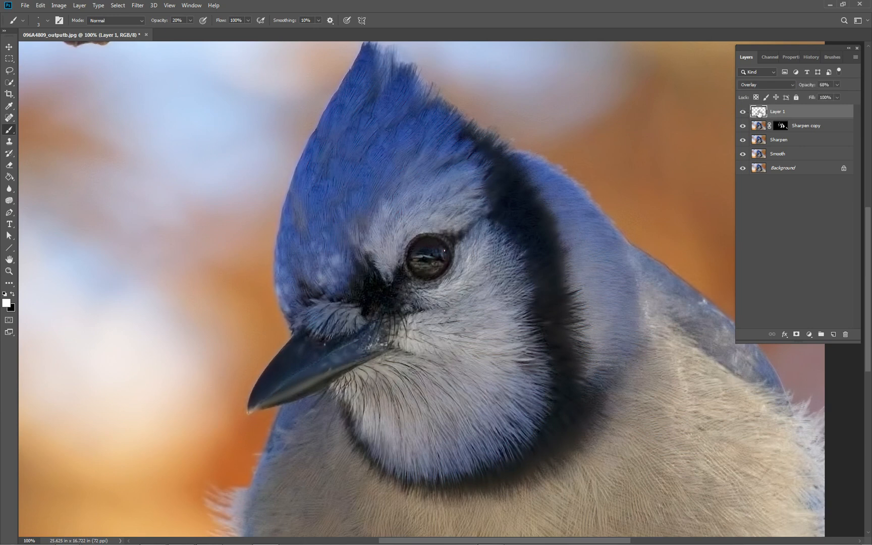
- Rename the Overlay layer as "Dodging and burning"
double_click(781, 112)
text(Dodging and burning)
double_click(818, 112)
drag(820, 113, 818, 117)
key(BackSpace)
key(BackSpace)
text(g)
click(777, 198)
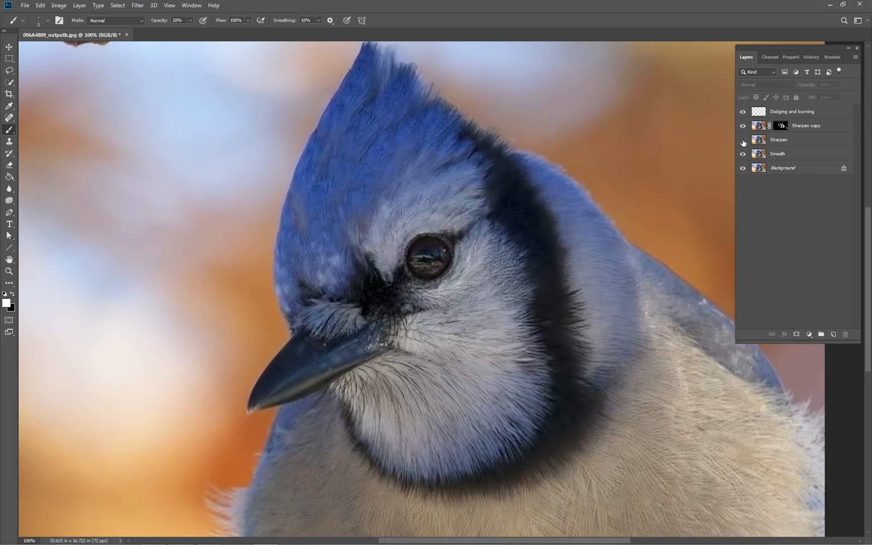
- Move the Sharpen layer above the Sharpen copy layer and select the Dodging and burning layer
mouse_move(758, 141)
mouse_down()
mouse_move(762, 126)
mouse_move(764, 147)
mouse_move(768, 124)
mouse_up()
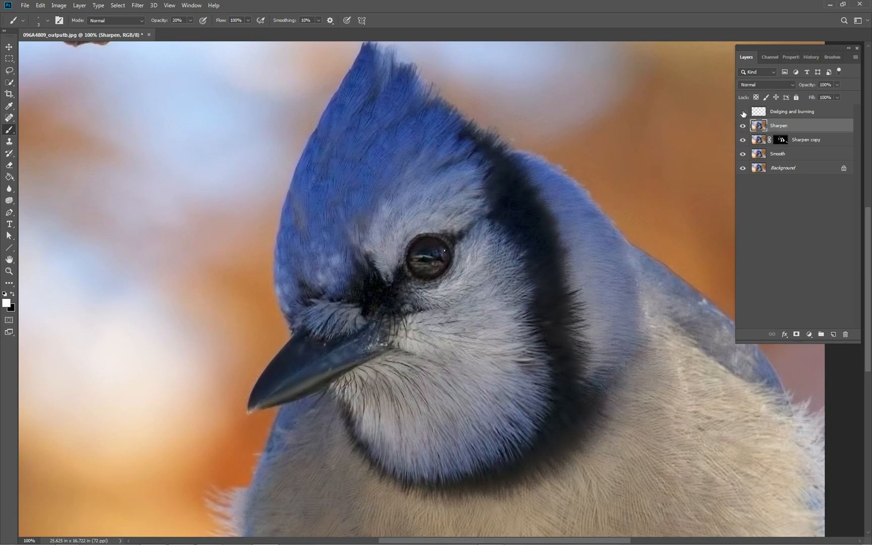
click(766, 113)
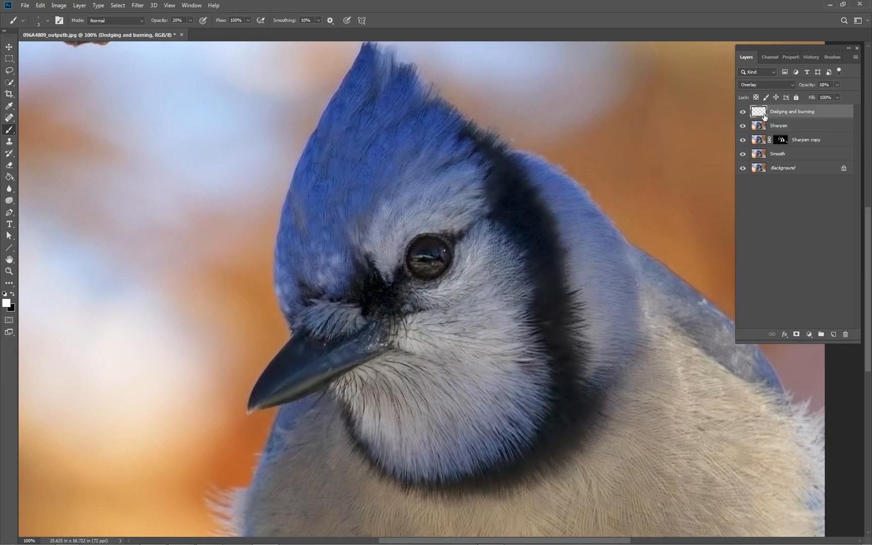
click(762, 129)
click(764, 113)
- Compare the image with and without the Smooth and Sharpen layers, and the full layer stack against the Background layer alone
click(743, 154)
click(743, 154)
click(743, 126)
click(743, 126)
alt+click(744, 168)
alt+click(744, 168)
alt+click(744, 169)
alt+click(743, 169)
alt+click(743, 169)
alt+click(744, 170)
alt+click(743, 169)
alt+click(743, 170)
alt+click(744, 170)
alt+click(743, 169)
drag(425, 409, 462, 349)
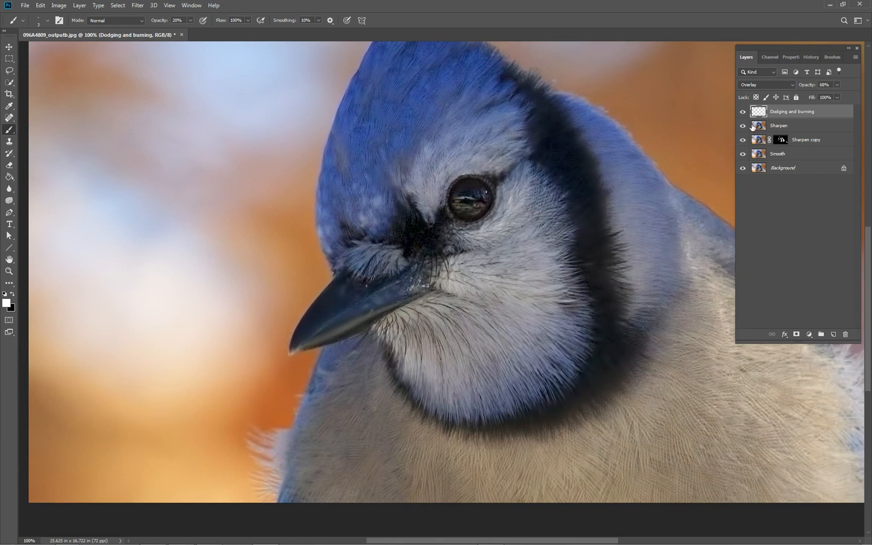
- Add a new empty top layer and set up the Smudge tool with size 3, 91% strength and Sample All Layers enabled
click(834, 336)
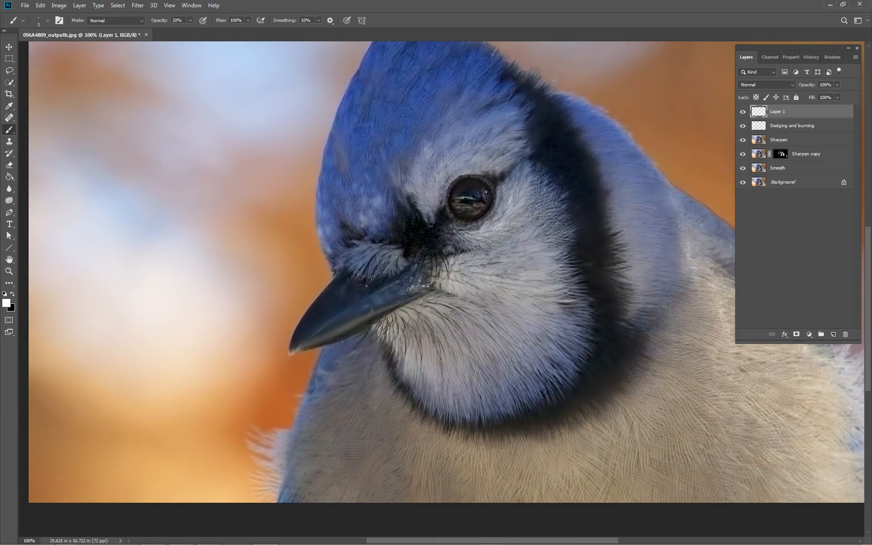
click(9, 190)
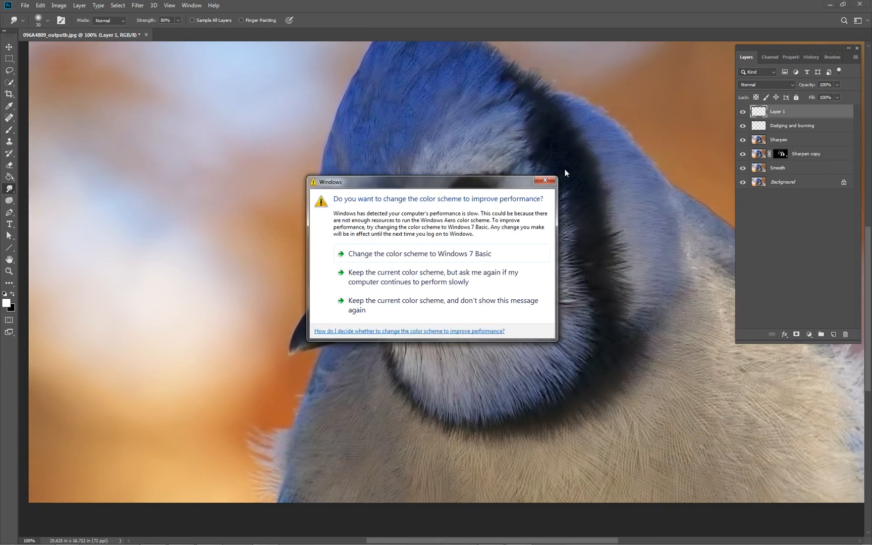
click(546, 180)
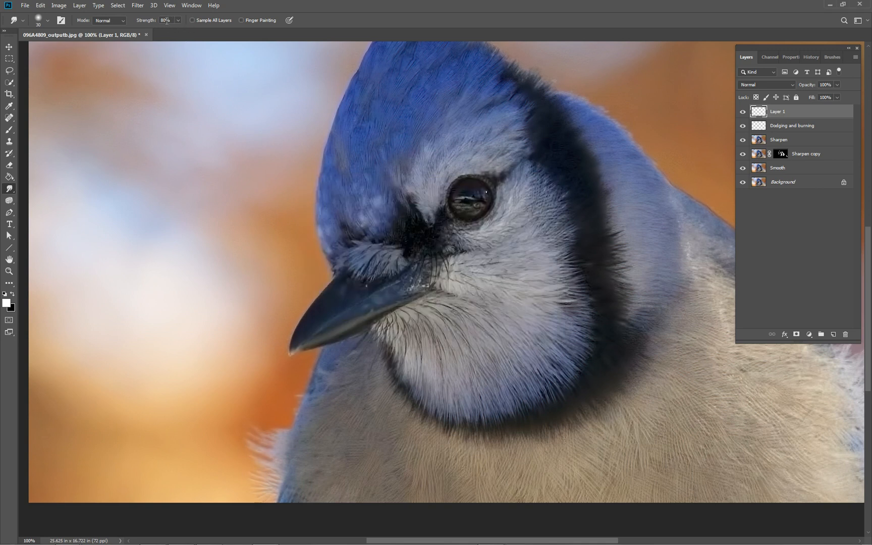
click(178, 20)
click(193, 20)
key(bracketleft)
key(bracketleft)
key(bracketleft)
- Rotate the canvas view to -114° at 200% zoom, with the breast edge below the beak in view
scroll(333, 355, up, 3)
drag(368, 402, 299, 281)
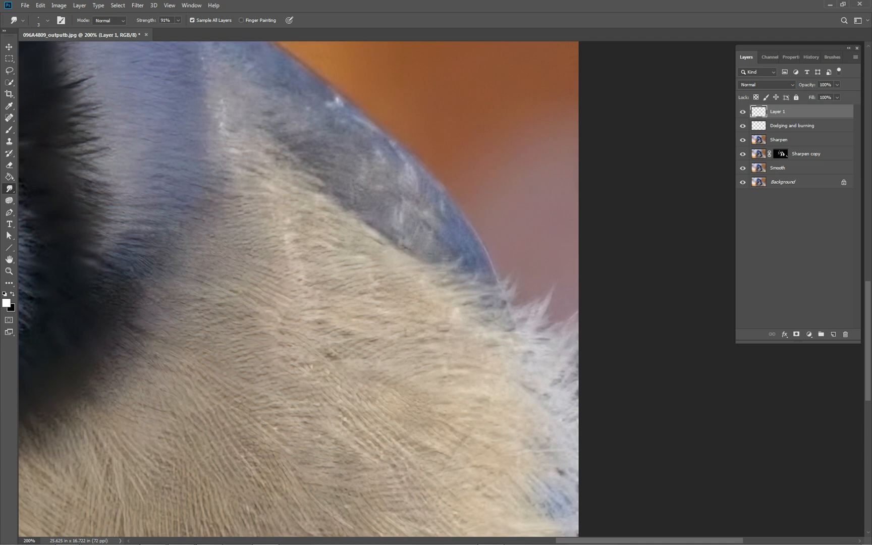
drag(265, 202, 520, 232)
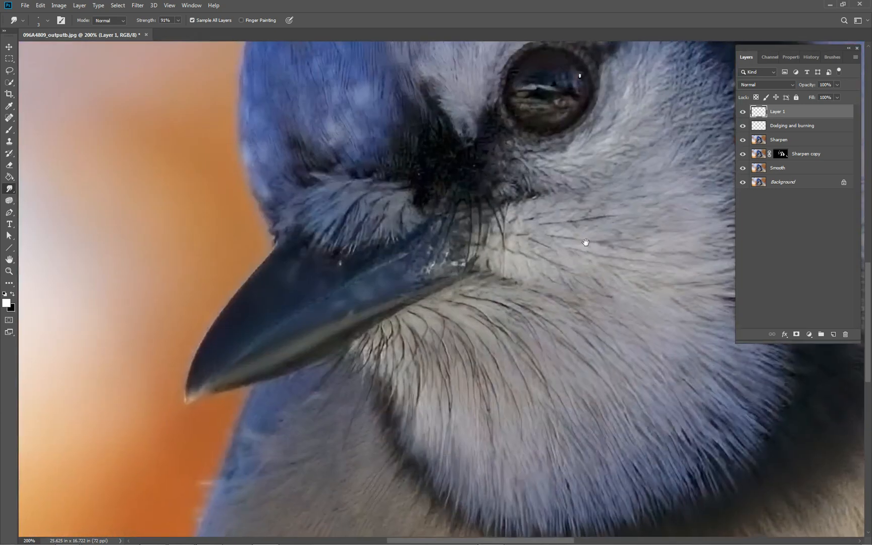
drag(432, 205, 448, 93)
drag(389, 263, 389, 175)
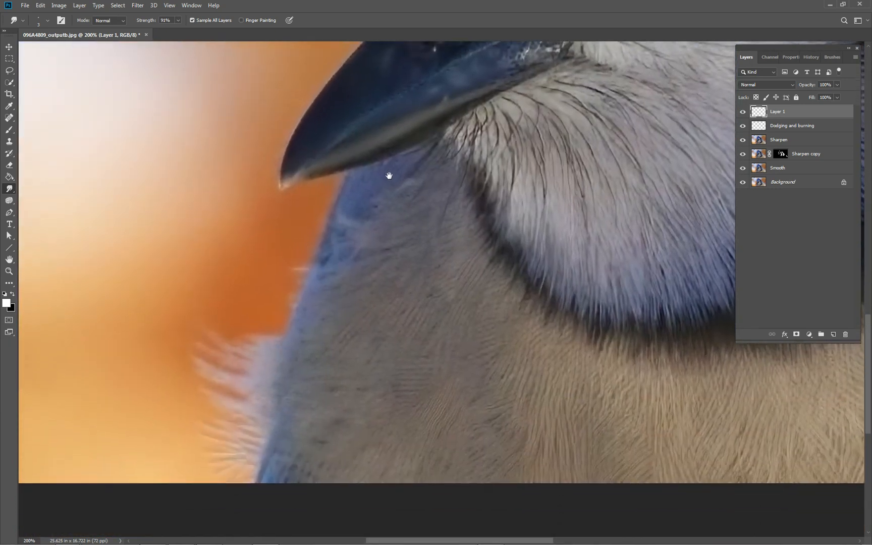
click(120, 6)
click(120, 6)
key(h)
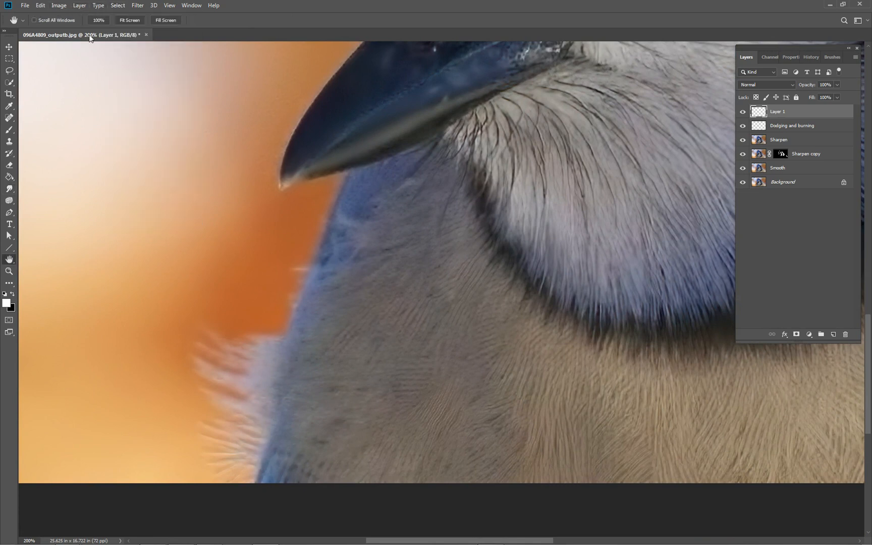
click(10, 260)
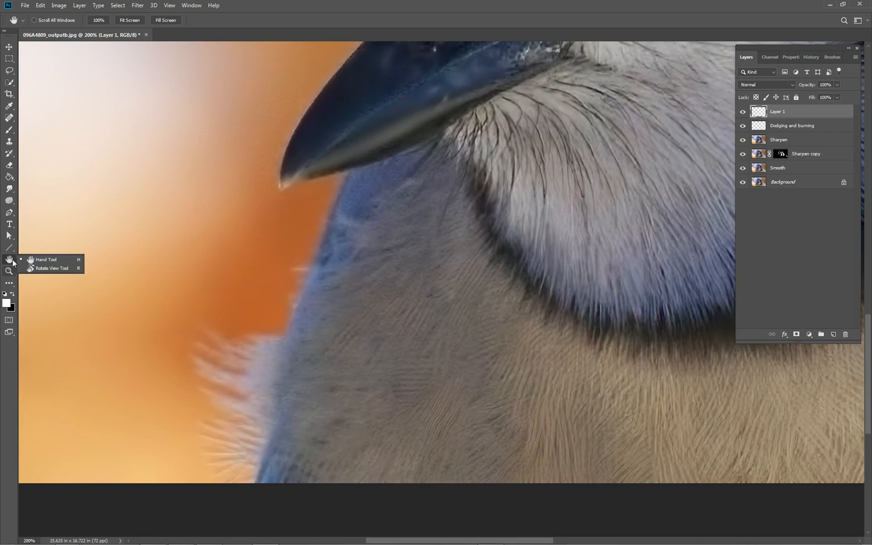
click(45, 268)
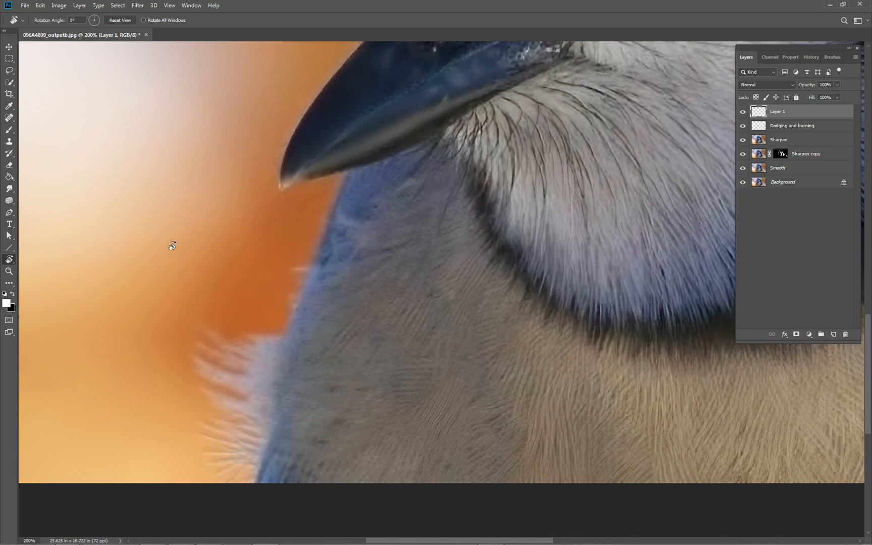
drag(157, 196, 450, 356)
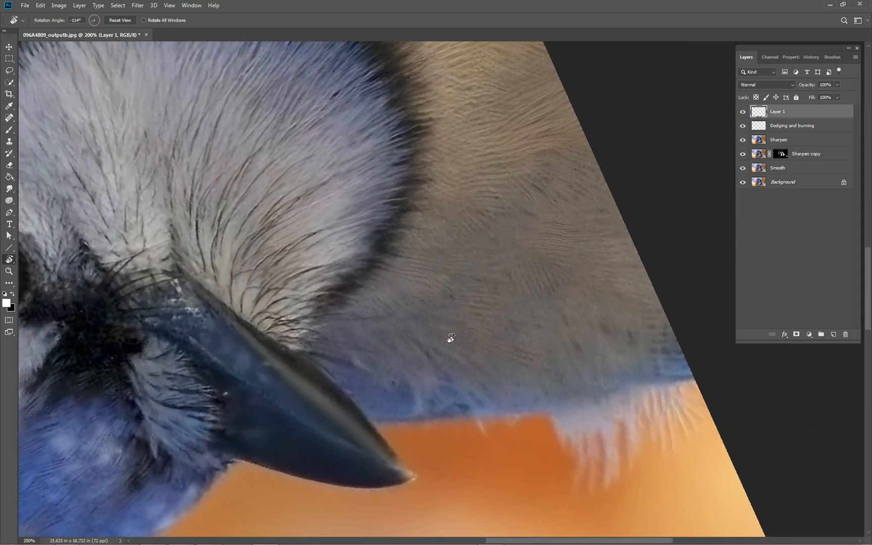
drag(438, 304, 352, 187)
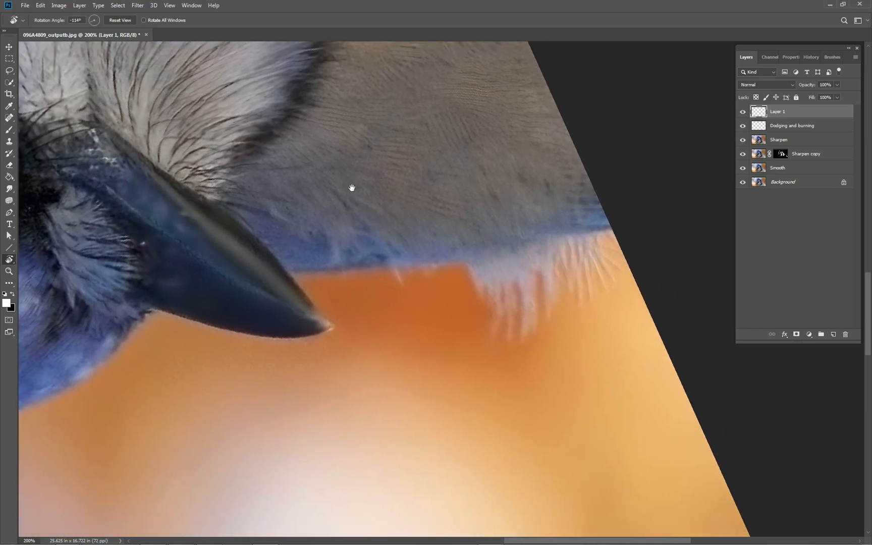
- Smudge small feather tips outward along the breast edge near the beak on the new top layer
click(9, 189)
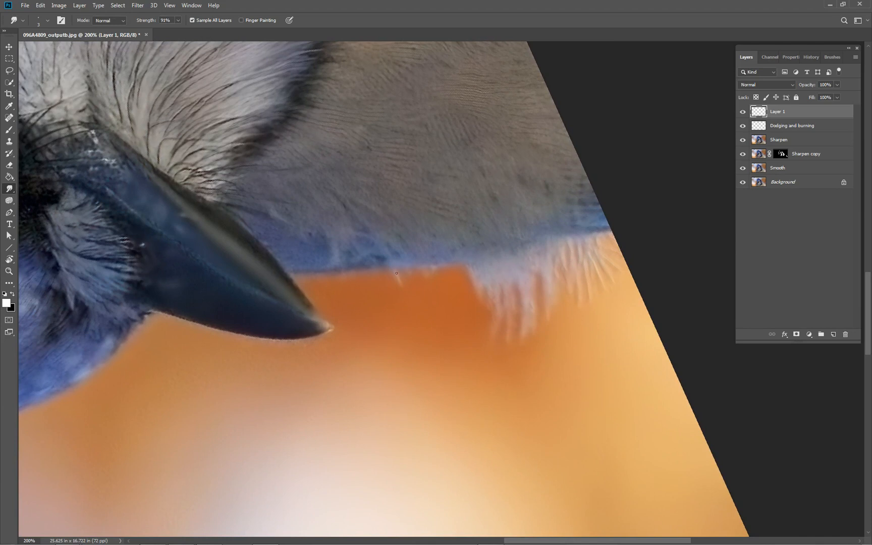
drag(396, 271, 402, 287)
key(space)
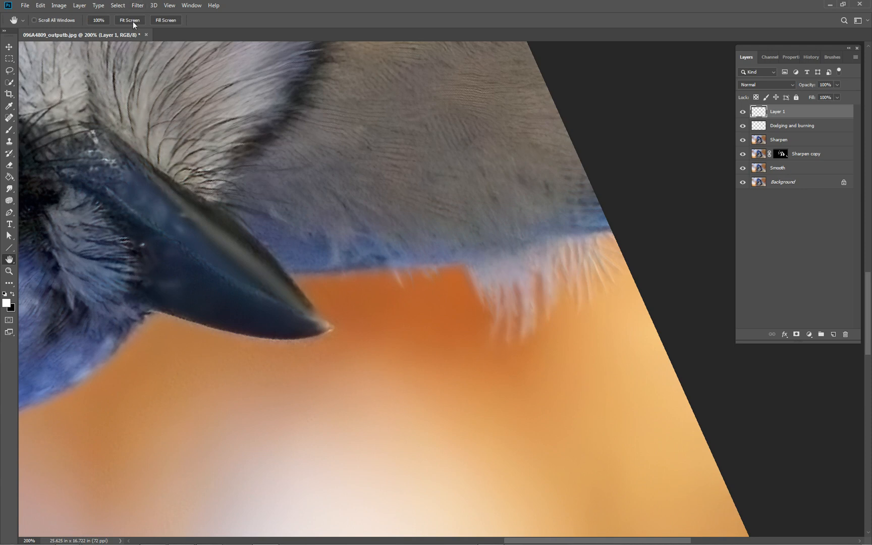
click(9, 188)
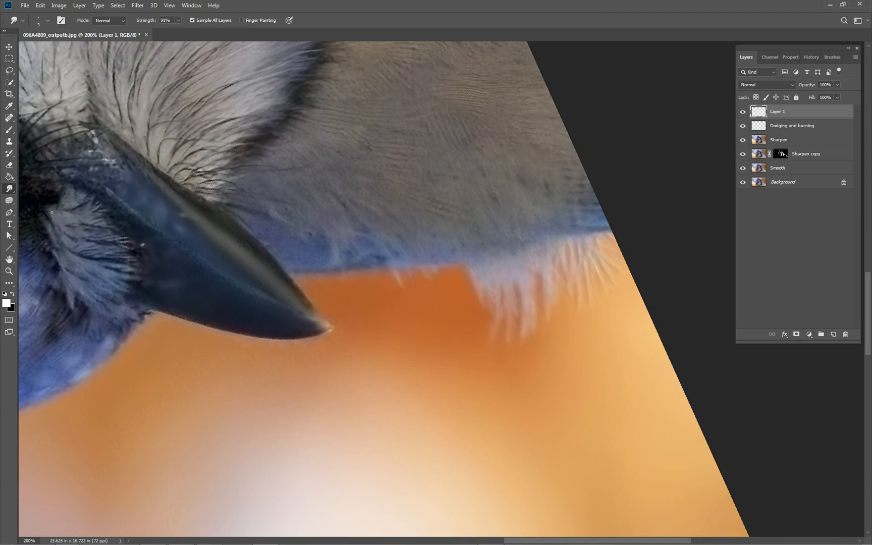
right_click(10, 192)
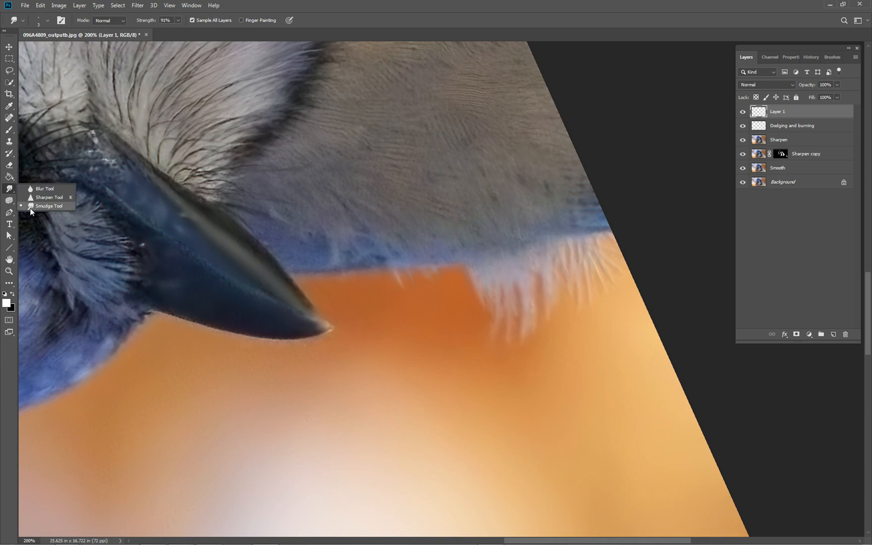
click(30, 208)
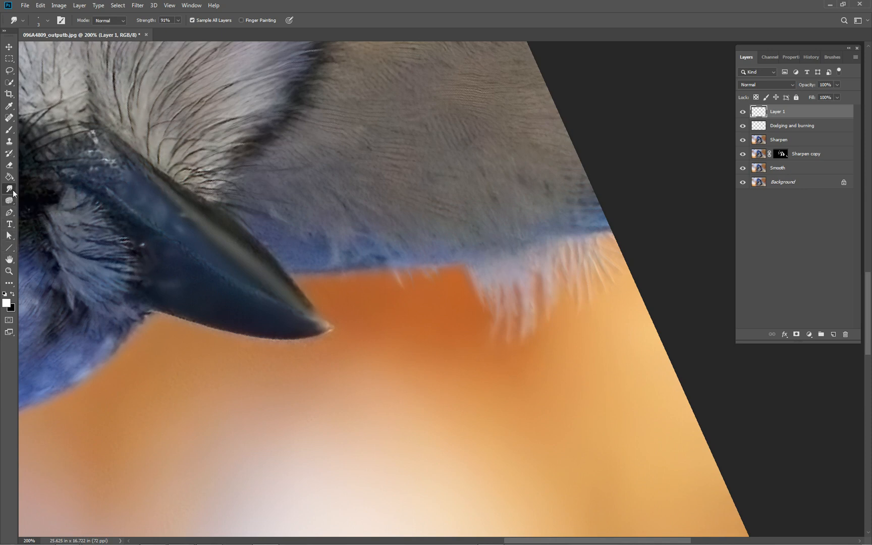
- Reset the canvas view rotation to 0°
click(13, 261)
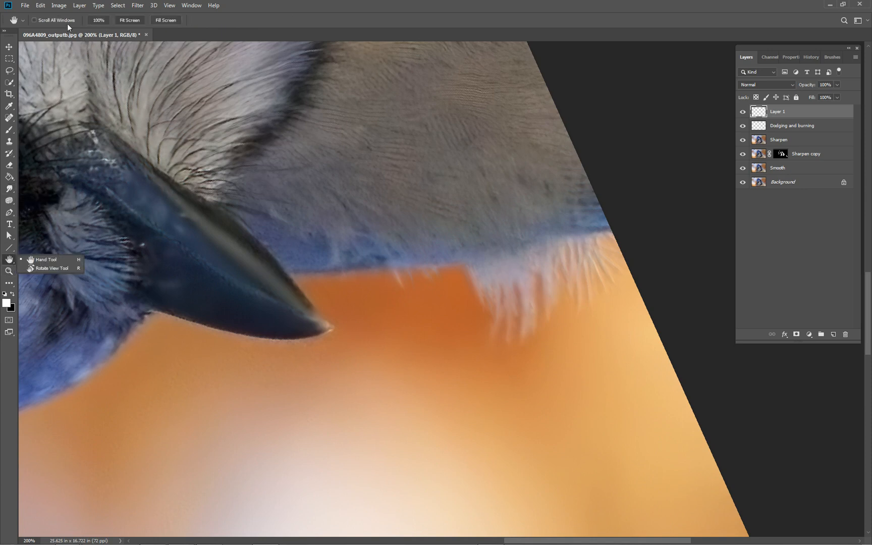
click(48, 268)
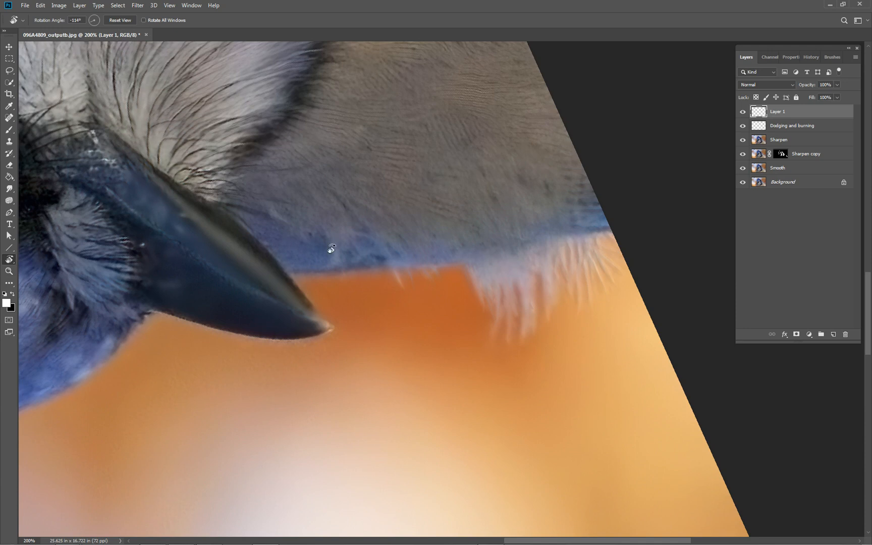
click(120, 20)
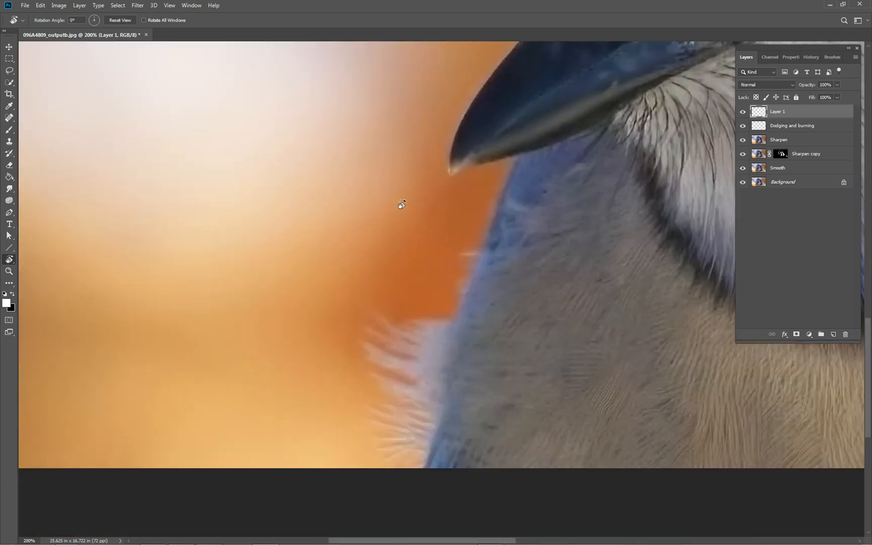
- Compare the feather edges around the breast and back with and without the smudged top layer at 100% zoom
alt+click(434, 220)
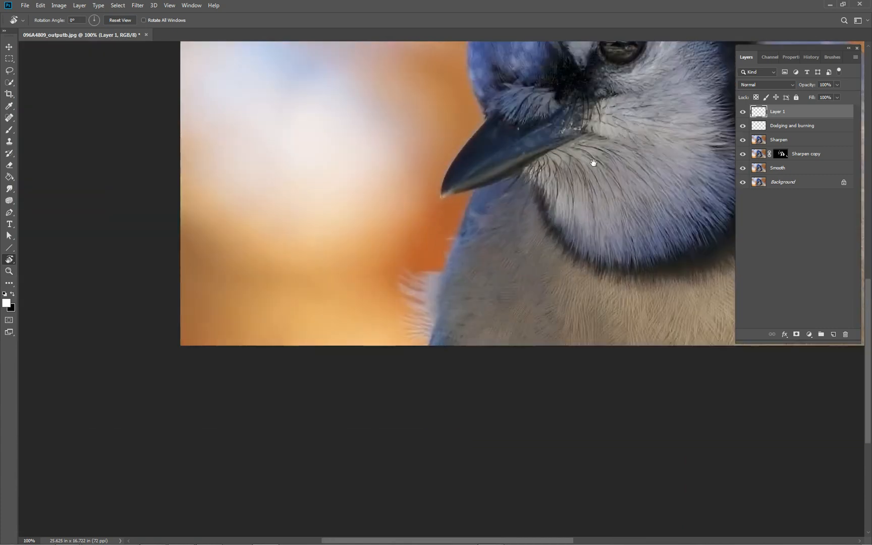
drag(593, 152, 370, 247)
click(742, 112)
click(743, 112)
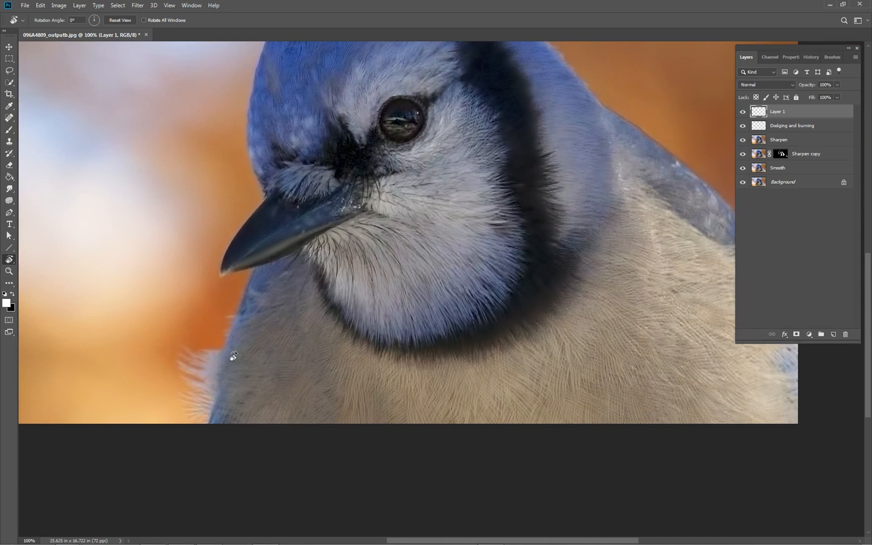
click(742, 112)
click(742, 111)
click(742, 111)
click(742, 111)
drag(656, 254, 399, 228)
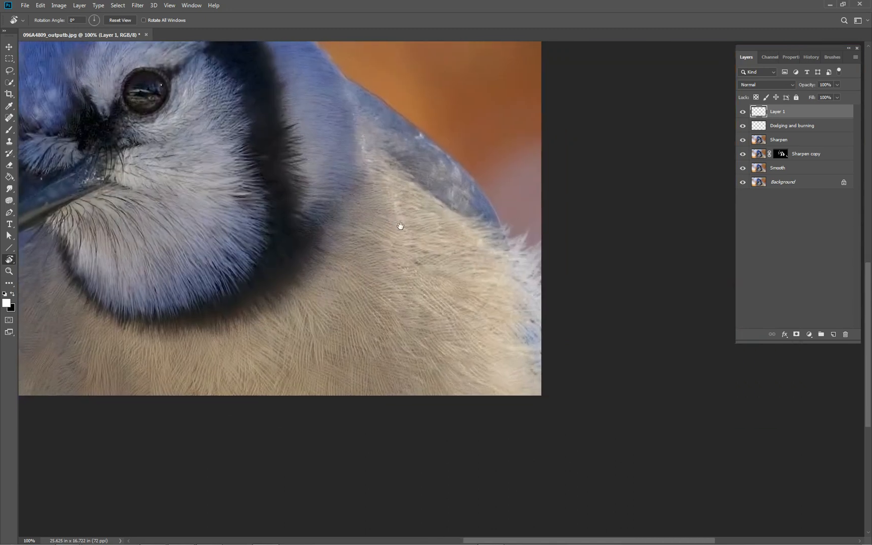
click(742, 112)
click(742, 111)
click(742, 112)
click(742, 112)
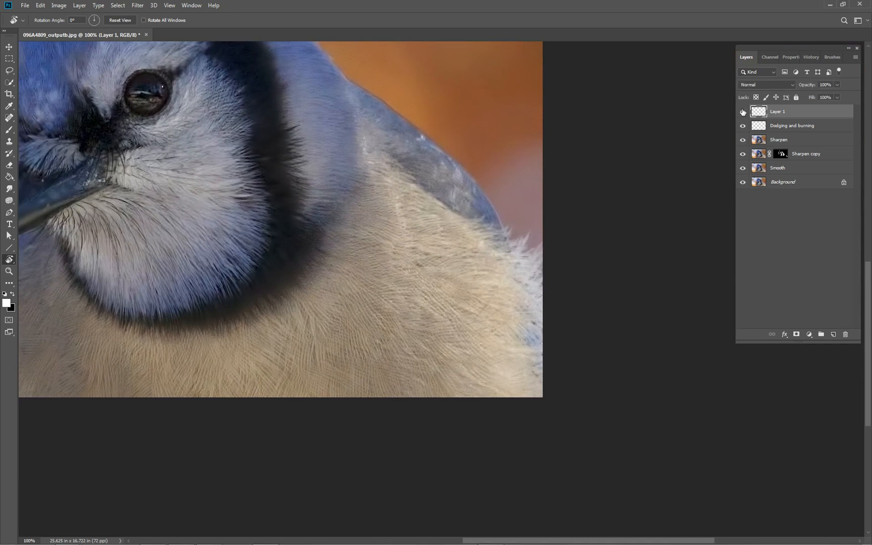
drag(368, 186, 488, 348)
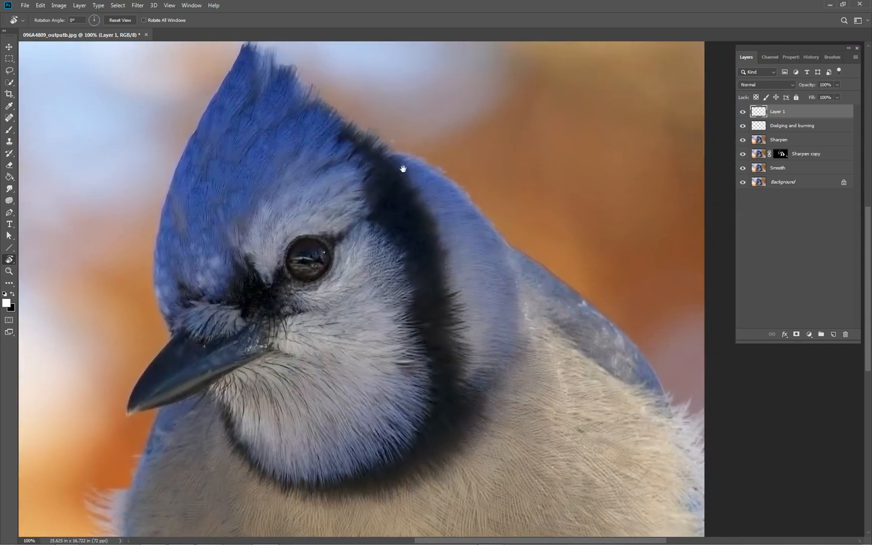
drag(395, 166, 411, 247)
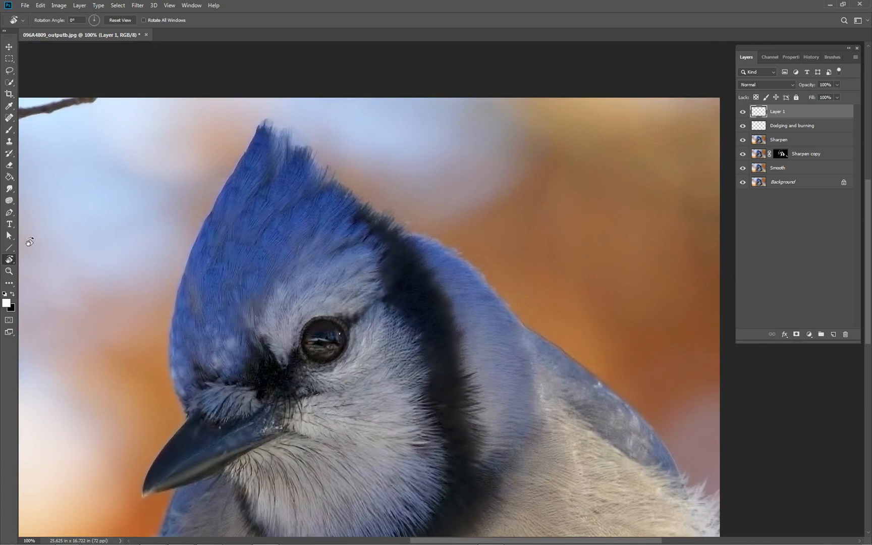
- Smudge feather tips outward along the back edge of the head with the size 3 Smudge tool at 91% strength
click(10, 189)
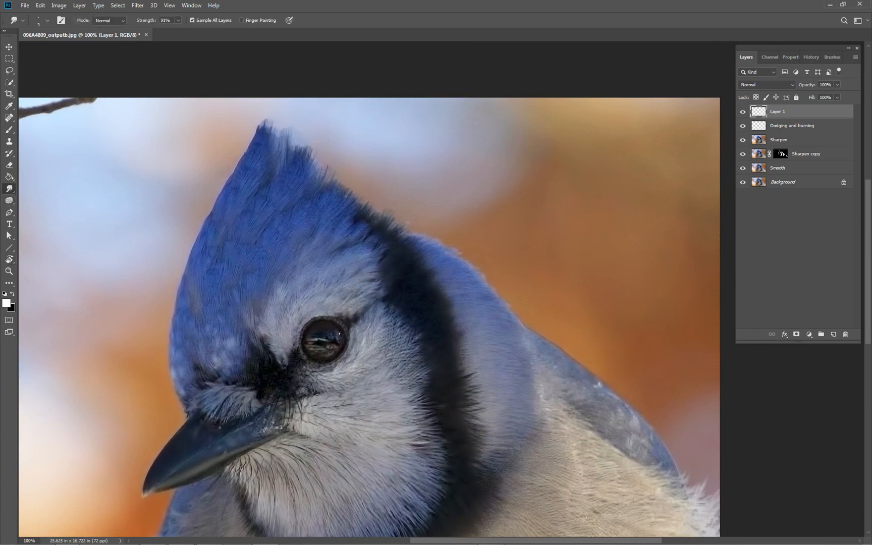
drag(384, 223, 392, 215)
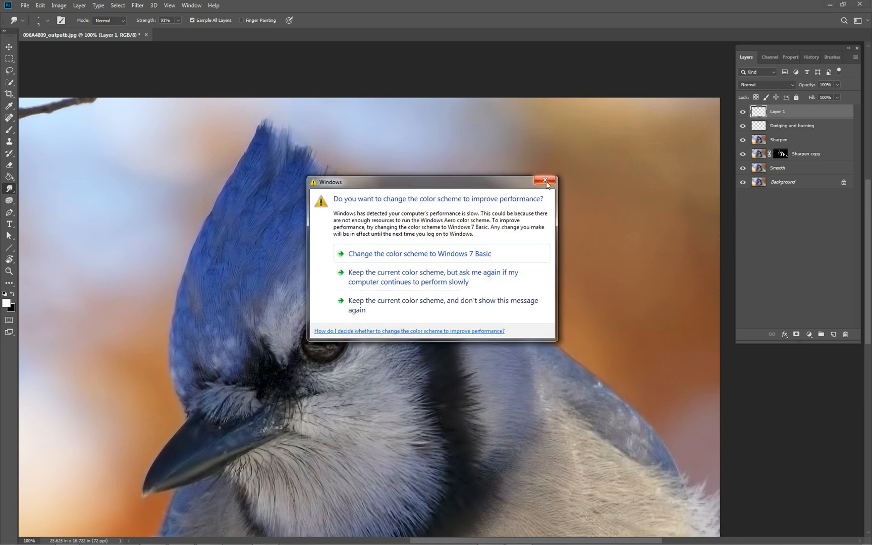
click(545, 181)
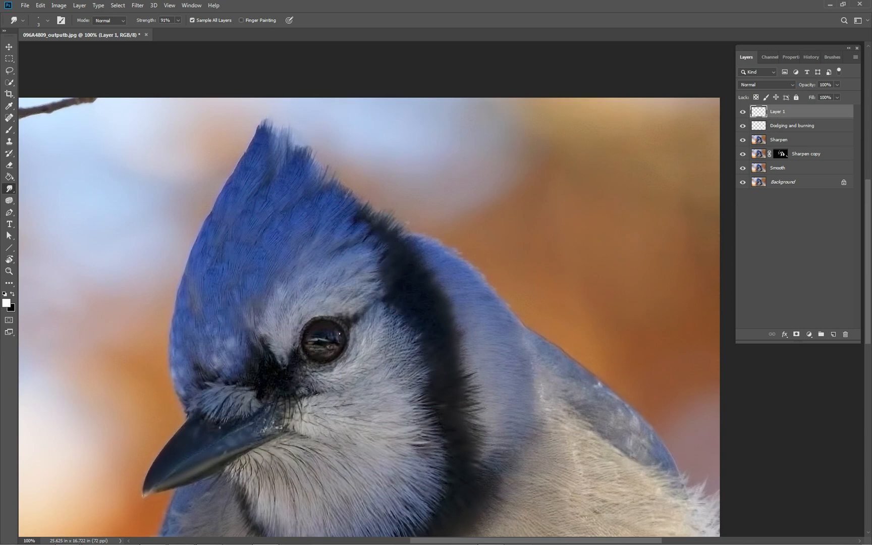